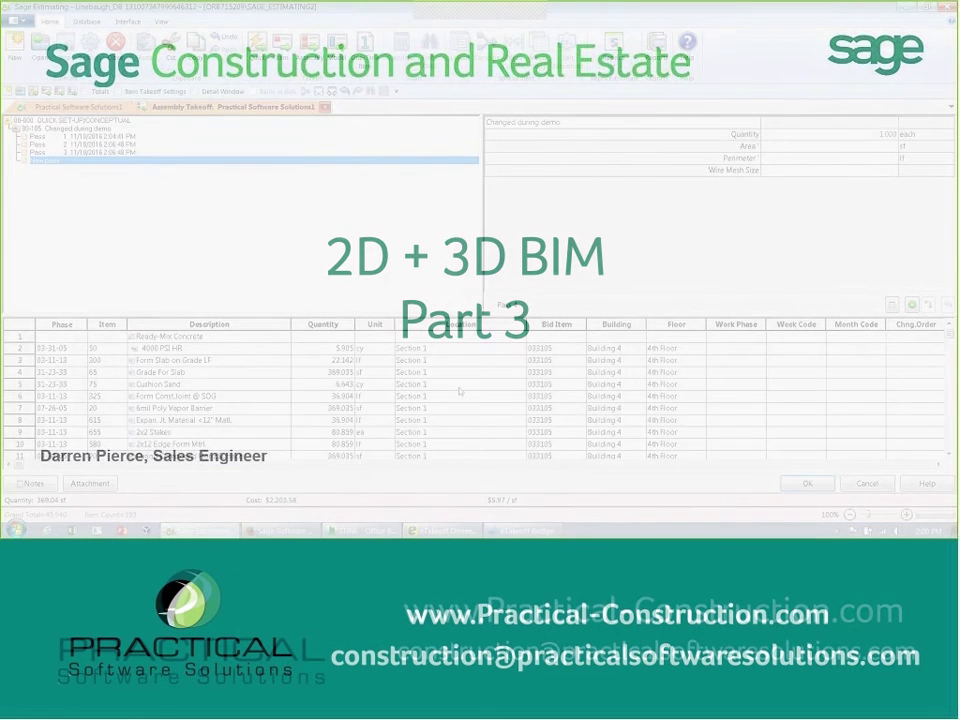
# Step: Close the assembly windows and regroup Project Management under the Darren location in the Location/Phase view
pyautogui.click(865, 484)
pyautogui.click(865, 484)
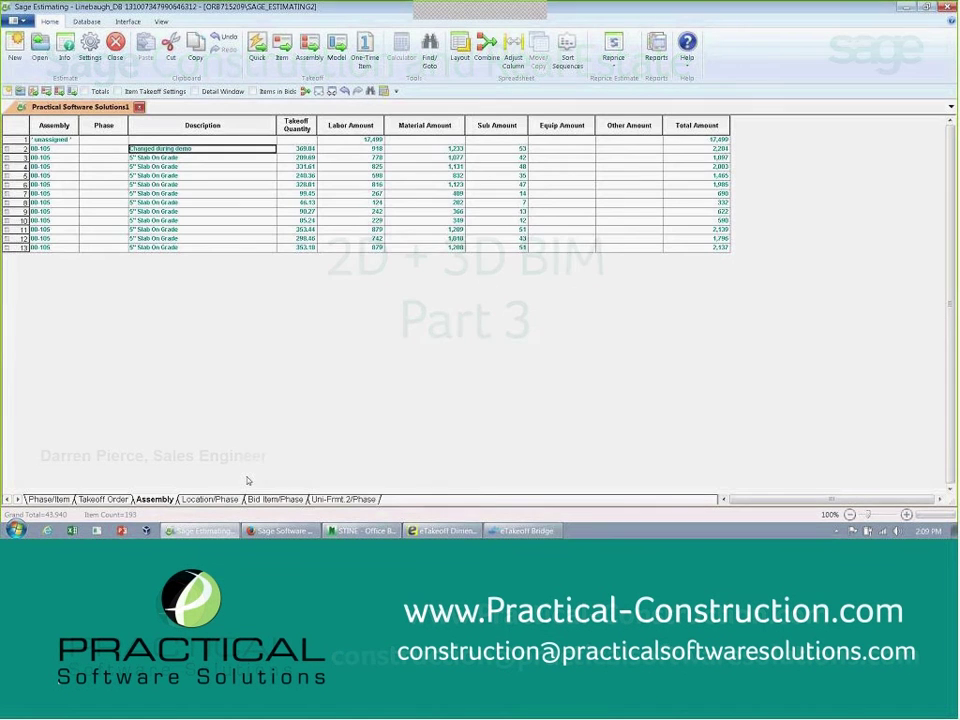
pyautogui.click(212, 499)
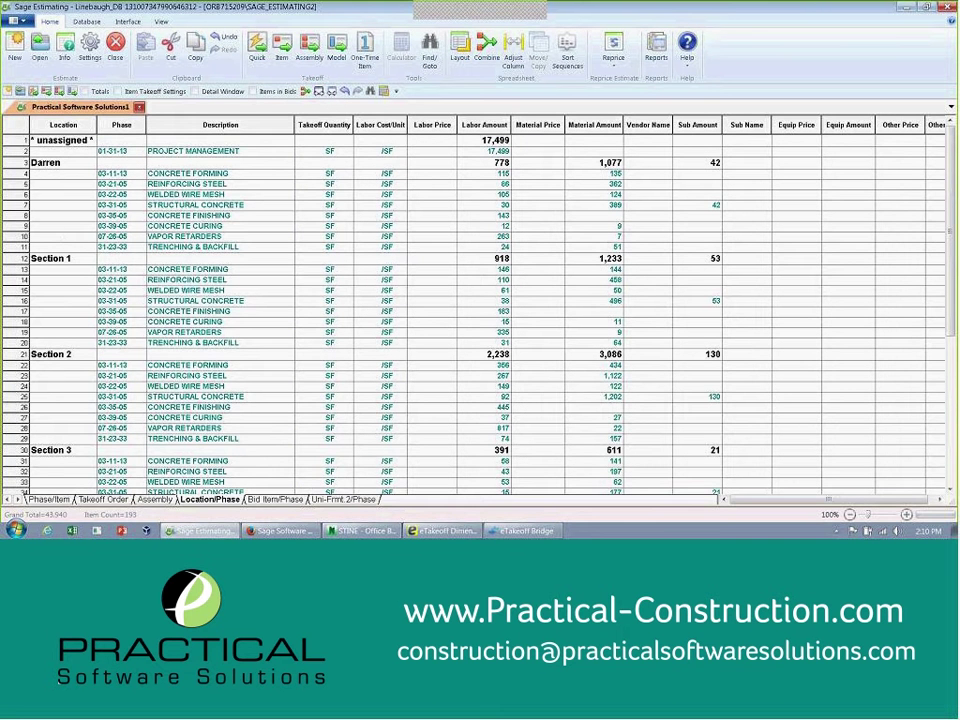
pyautogui.click(54, 164)
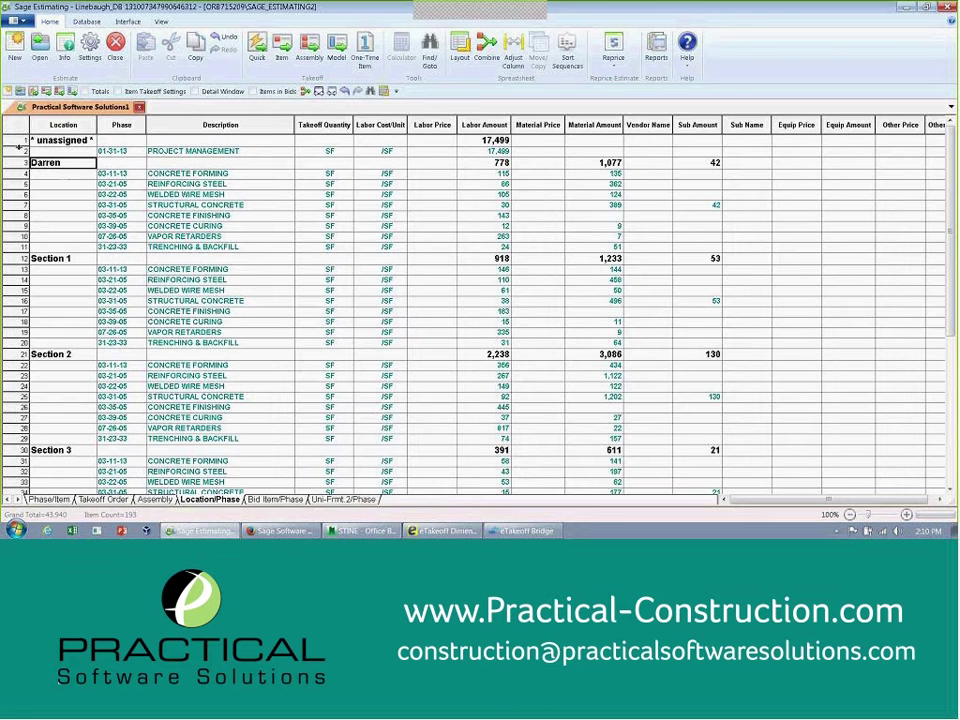
pyautogui.click(15, 108)
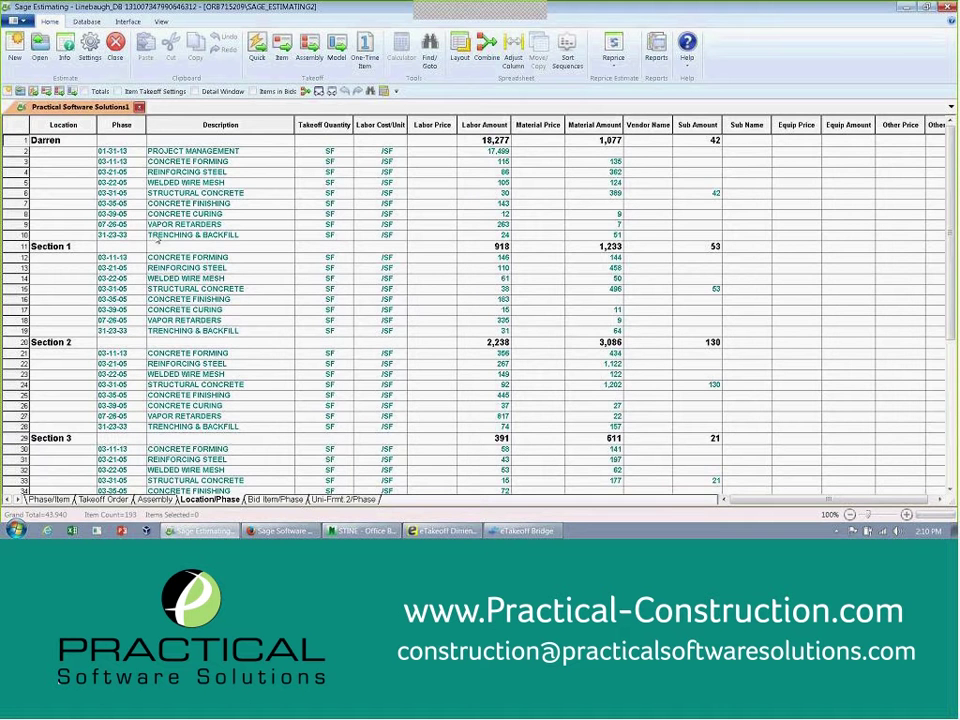
# Step: Replace the Bid Item/Phase sort with Building then Floor, recalculate, and collapse to totals
pyautogui.doubleClick(280, 498)
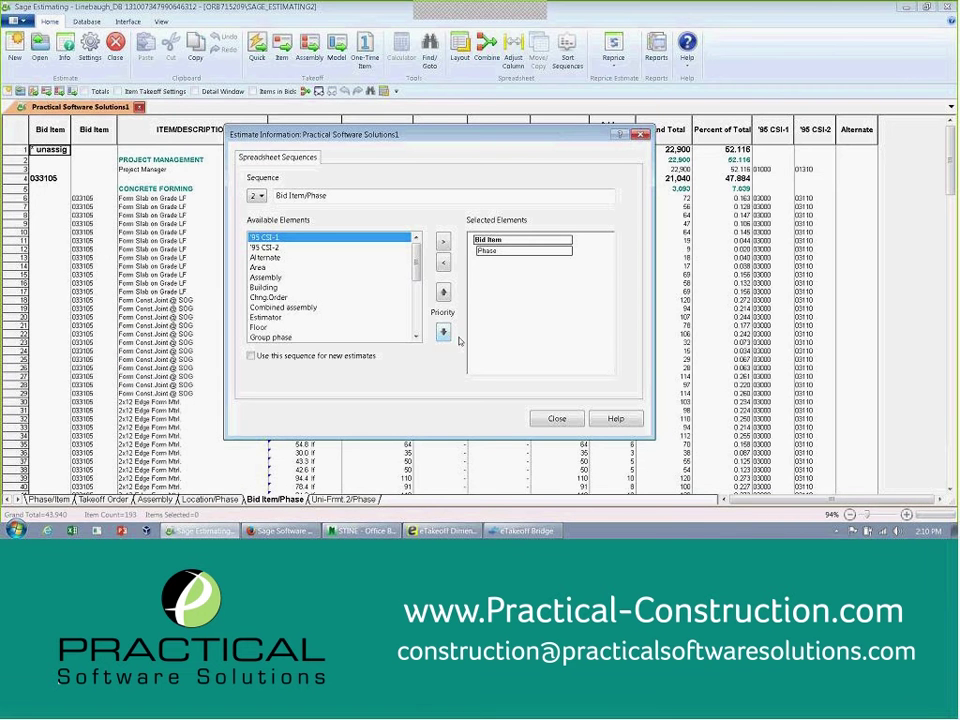
pyautogui.click(443, 262)
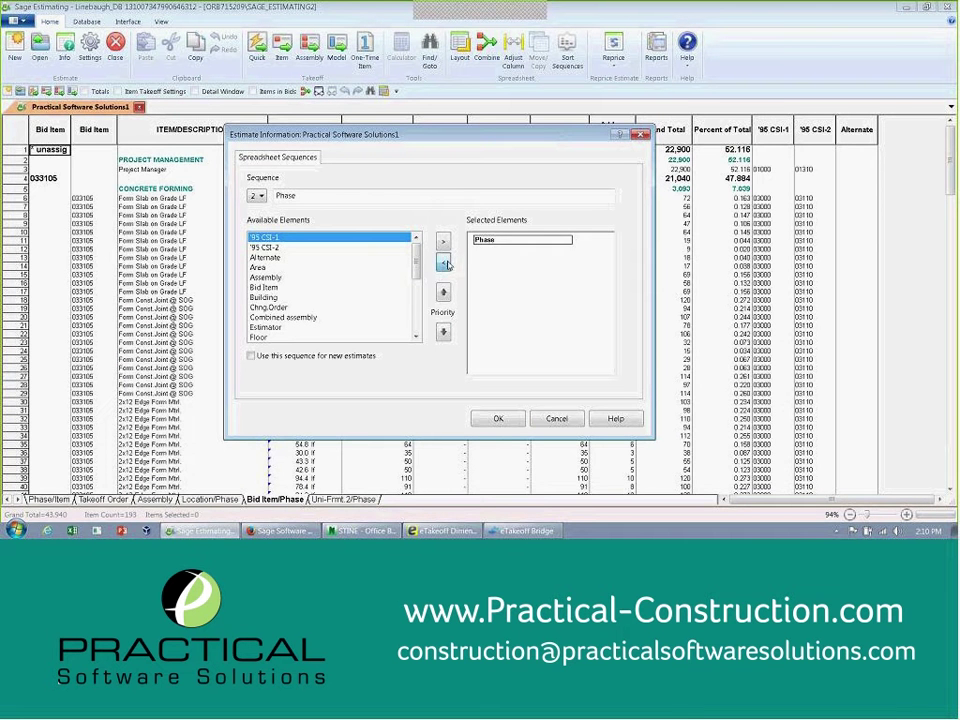
pyautogui.click(443, 262)
pyautogui.doubleClick(262, 297)
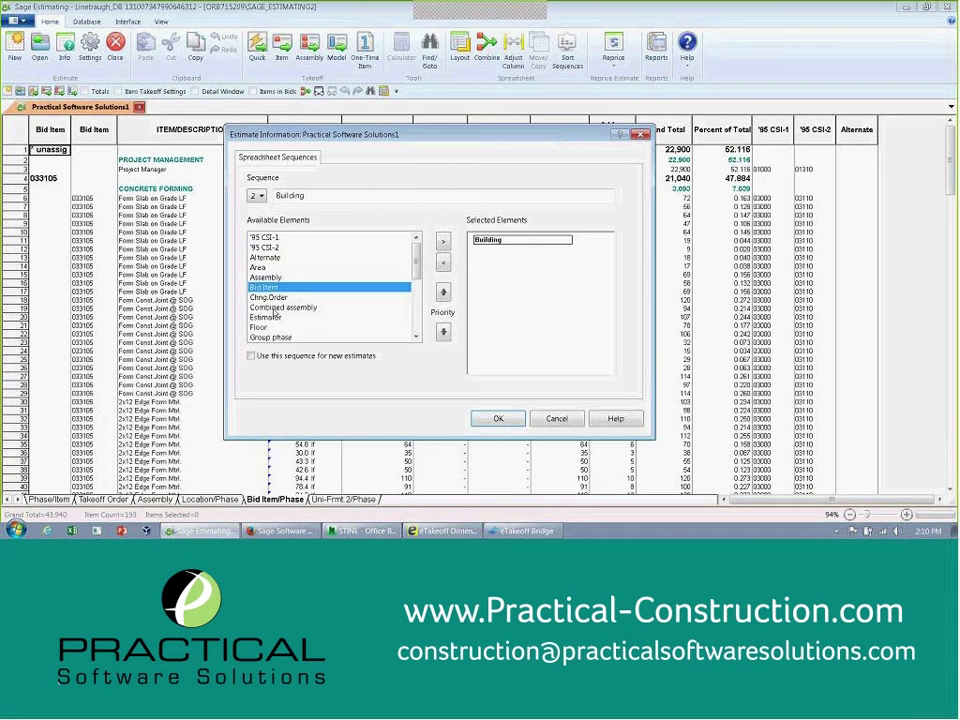
pyautogui.doubleClick(262, 327)
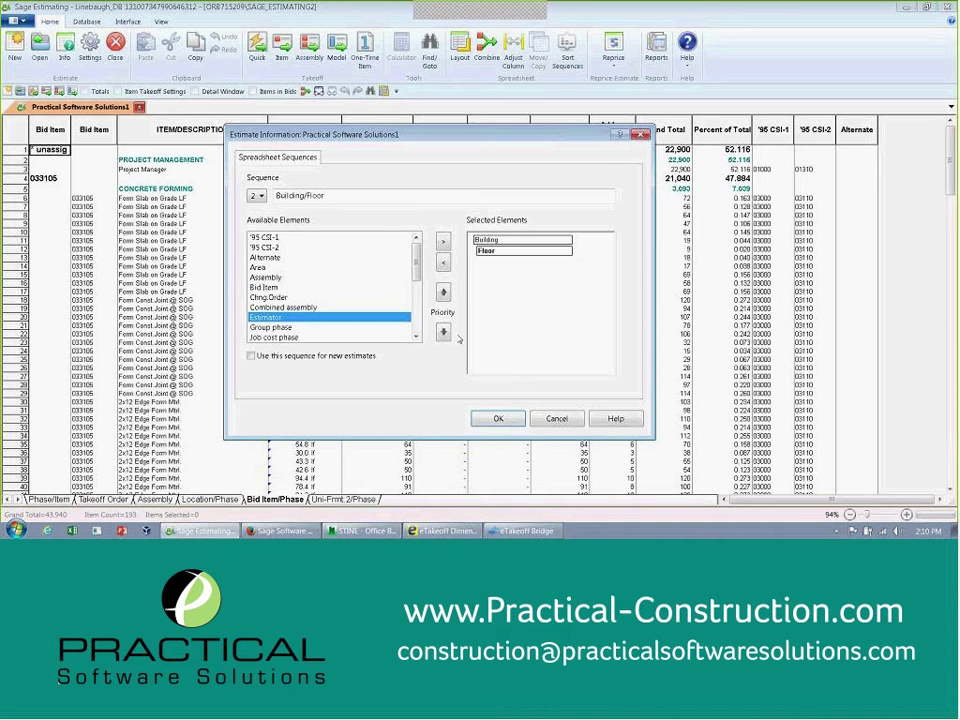
pyautogui.click(497, 418)
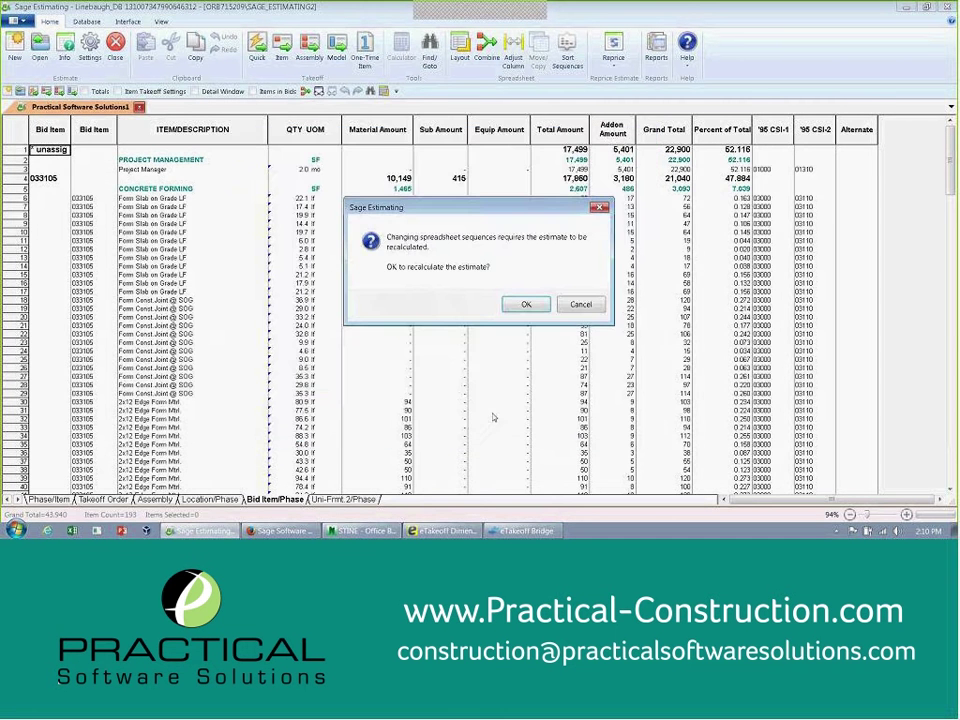
pyautogui.click(526, 304)
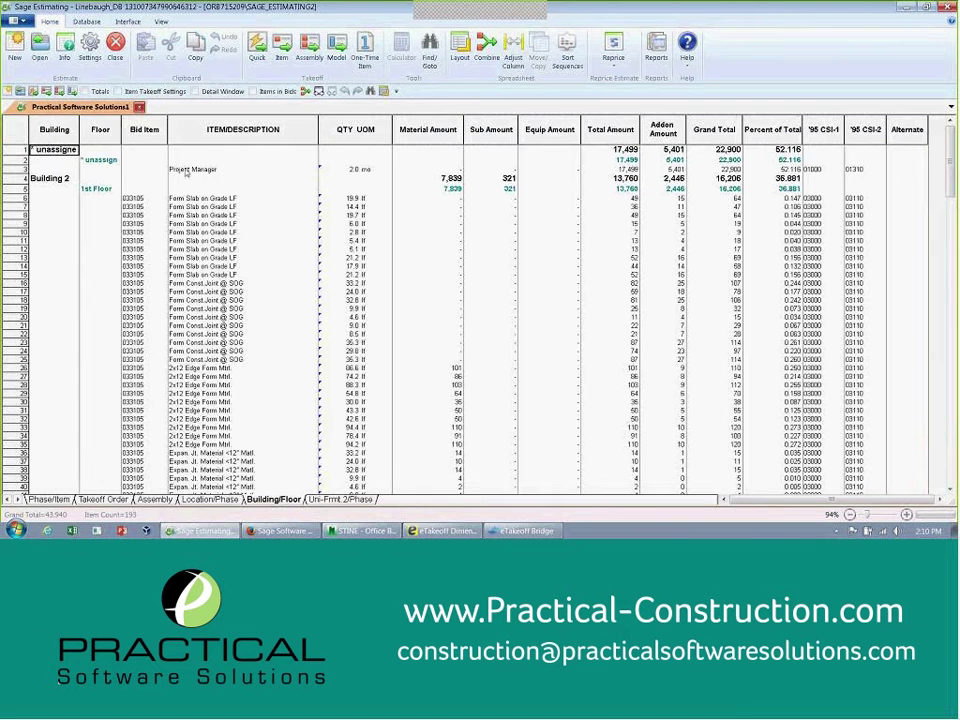
pyautogui.click(305, 91)
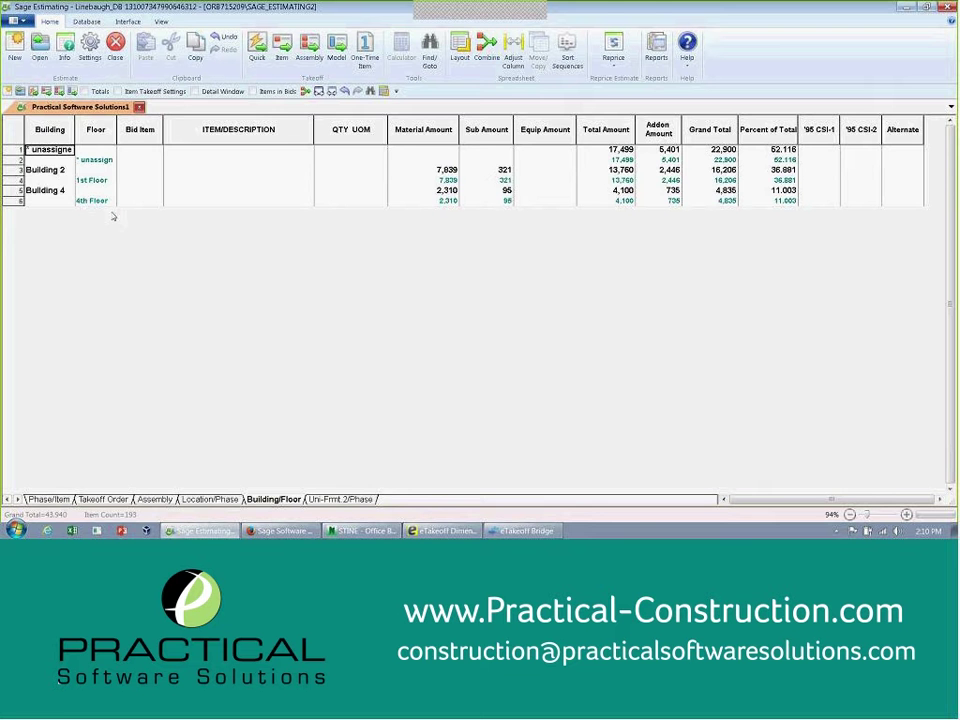
# Step: From the Assembly view, drill down on the Changed during demo 4000 PSI HR quantity to eTakeoff Bridge
pyautogui.click(154, 499)
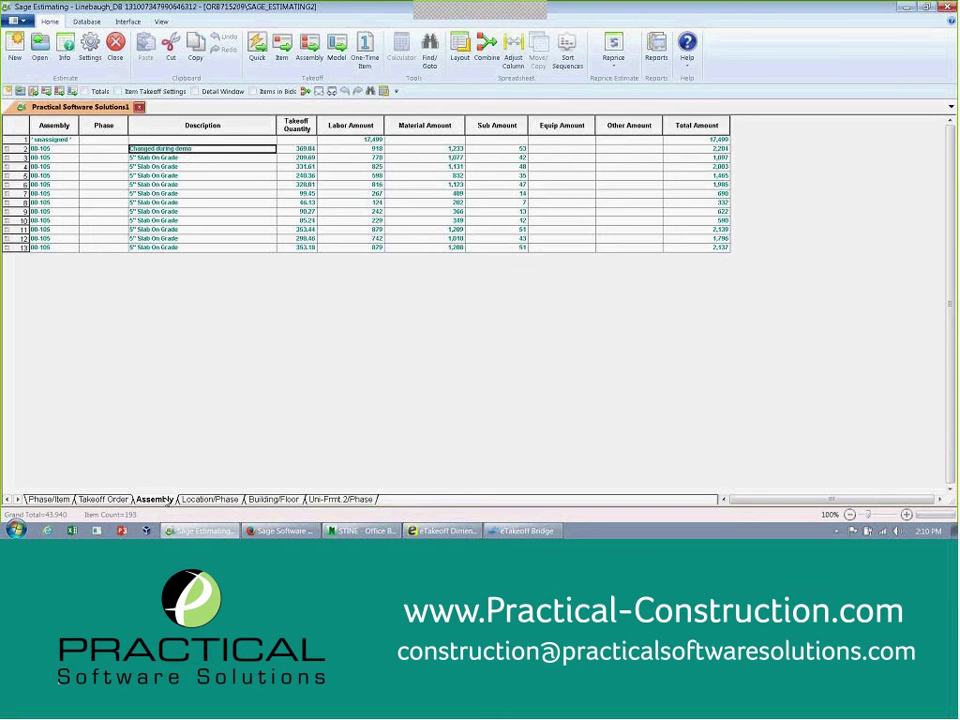
pyautogui.doubleClick(183, 150)
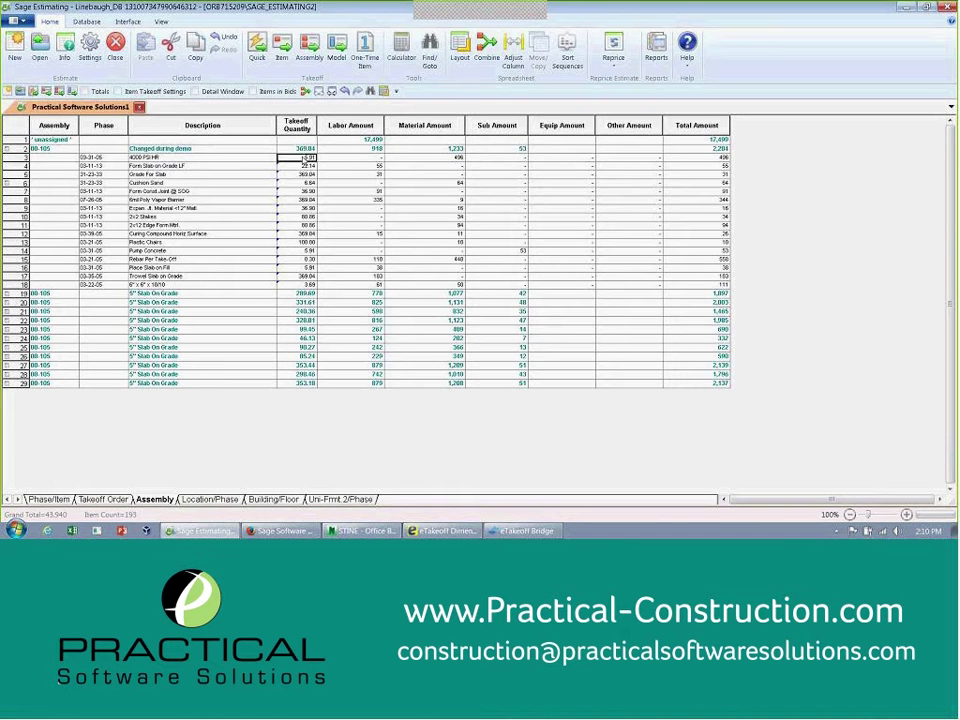
pyautogui.rightClick(303, 159)
pyautogui.click(345, 356)
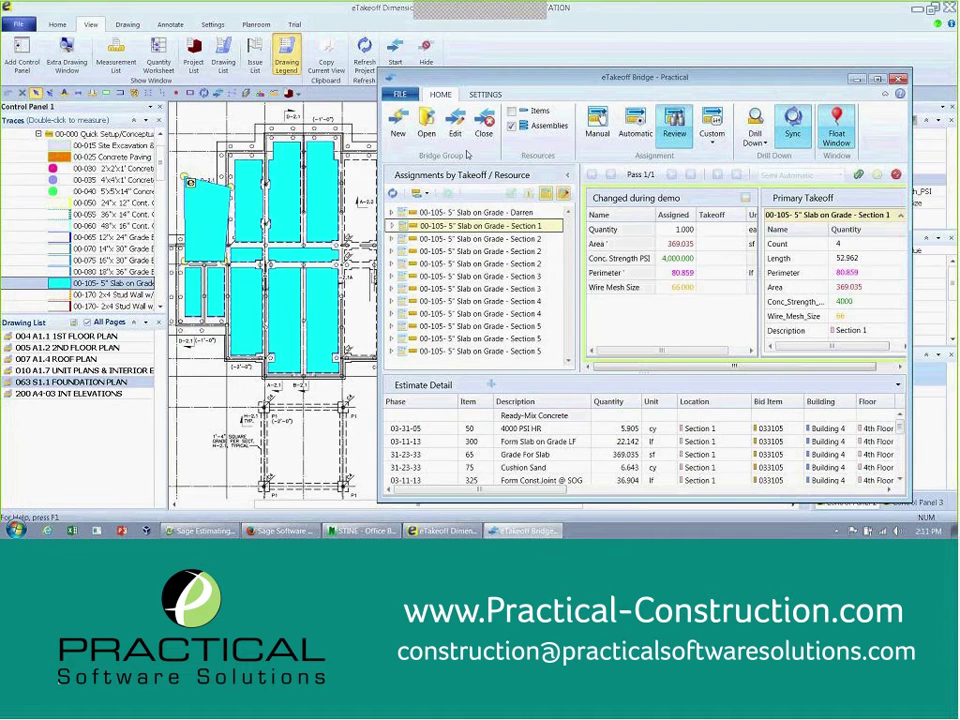
# Step: Close the bridge project and exit eTakeoff Bridge
pyautogui.click(484, 124)
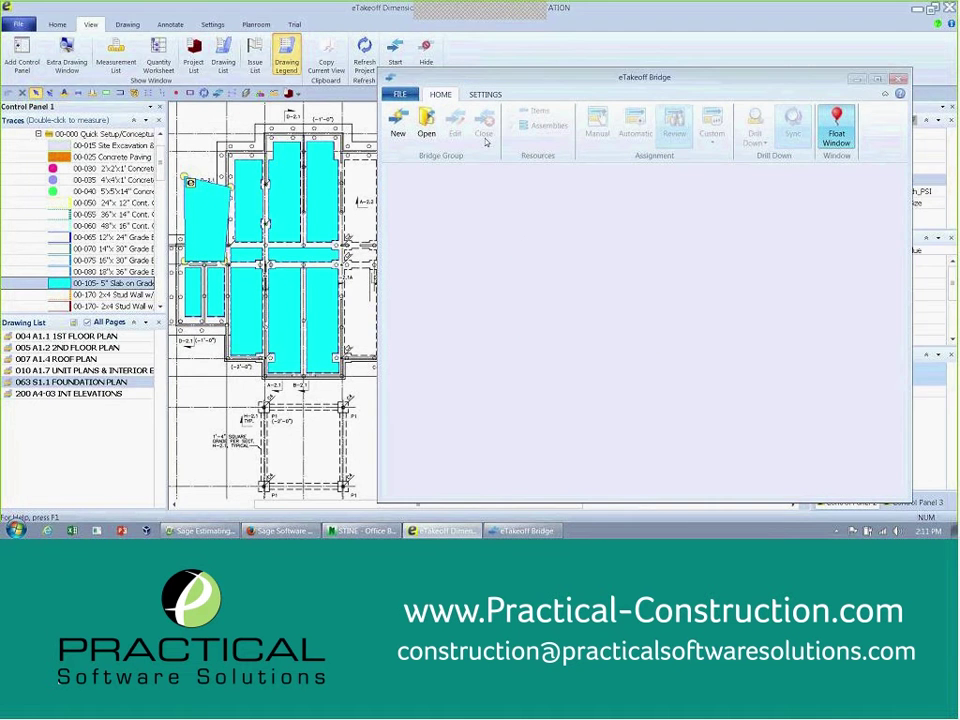
pyautogui.click(402, 95)
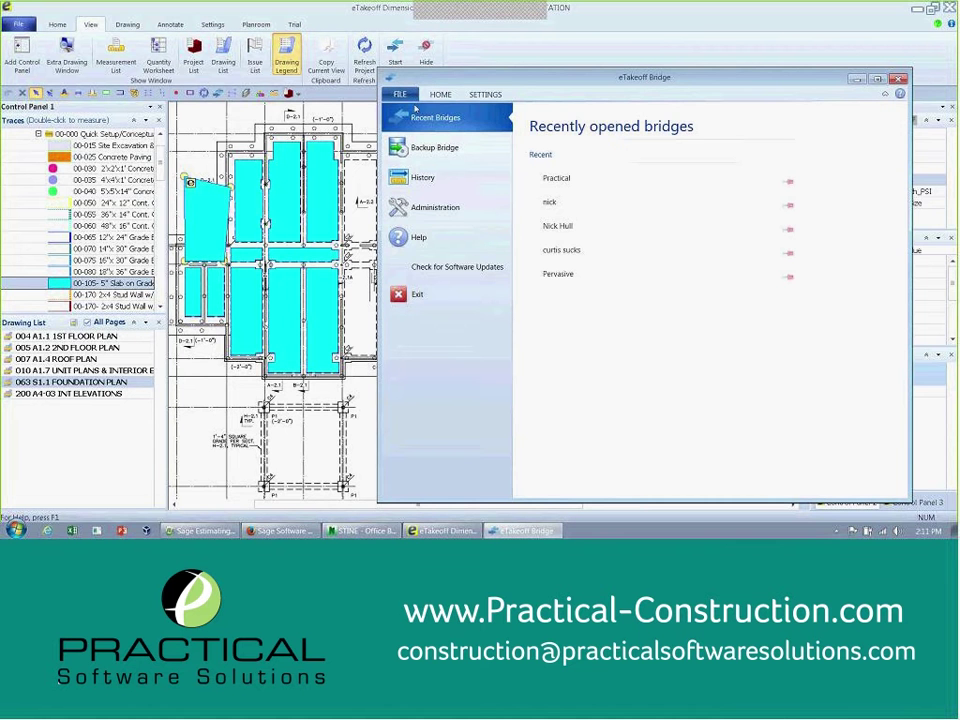
pyautogui.click(432, 296)
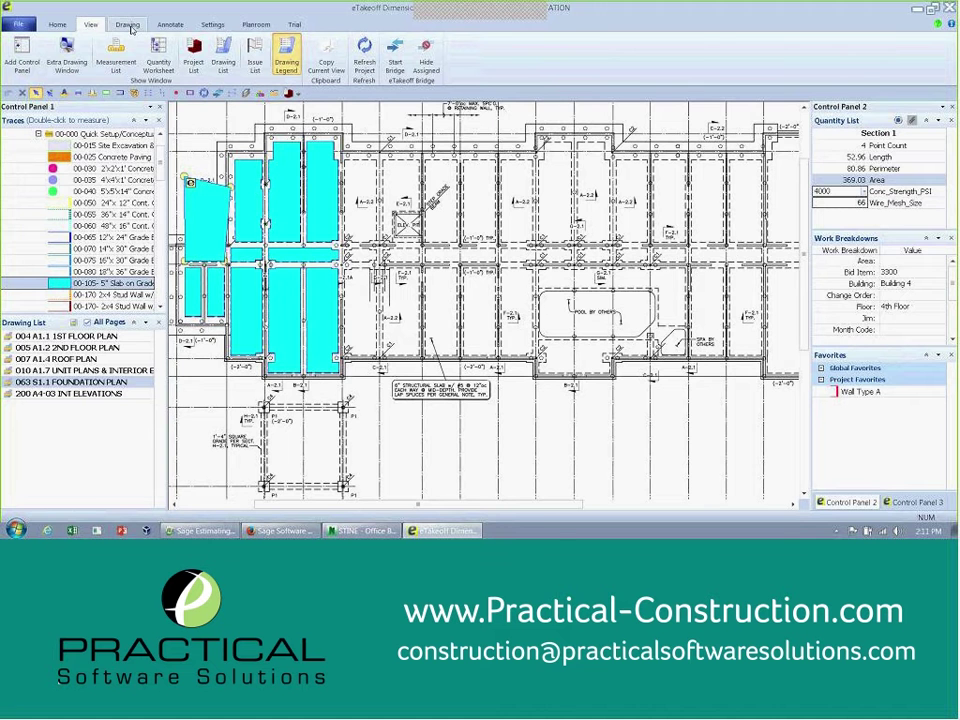
# Step: Load sheet 024 A6.1 DETAILS - 1 into an extra drawing window and zoom around it
pyautogui.click(66, 50)
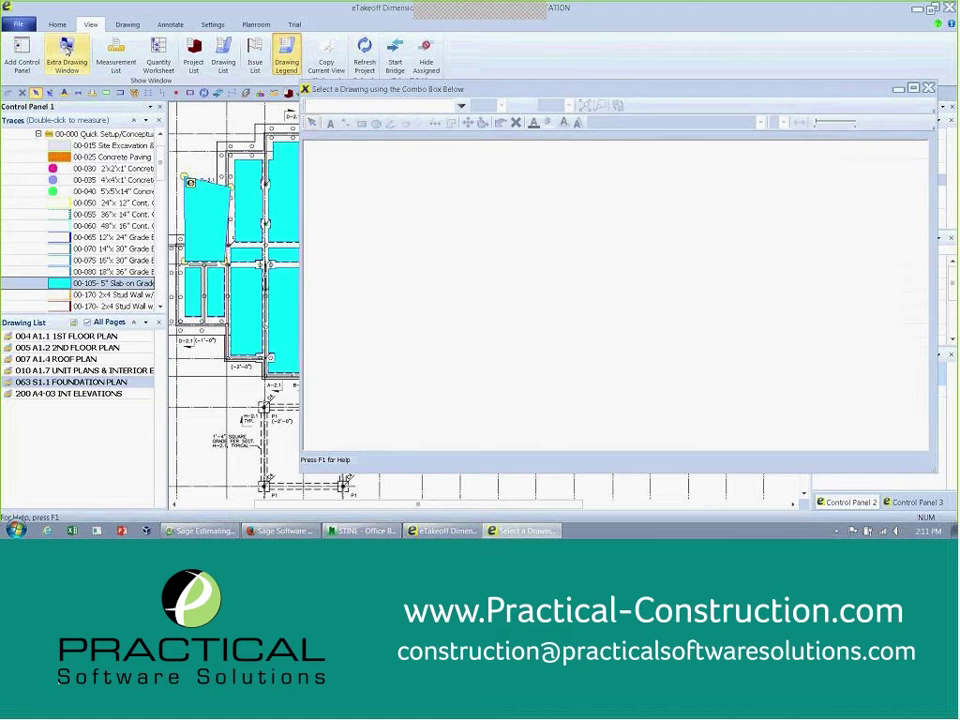
pyautogui.click(461, 107)
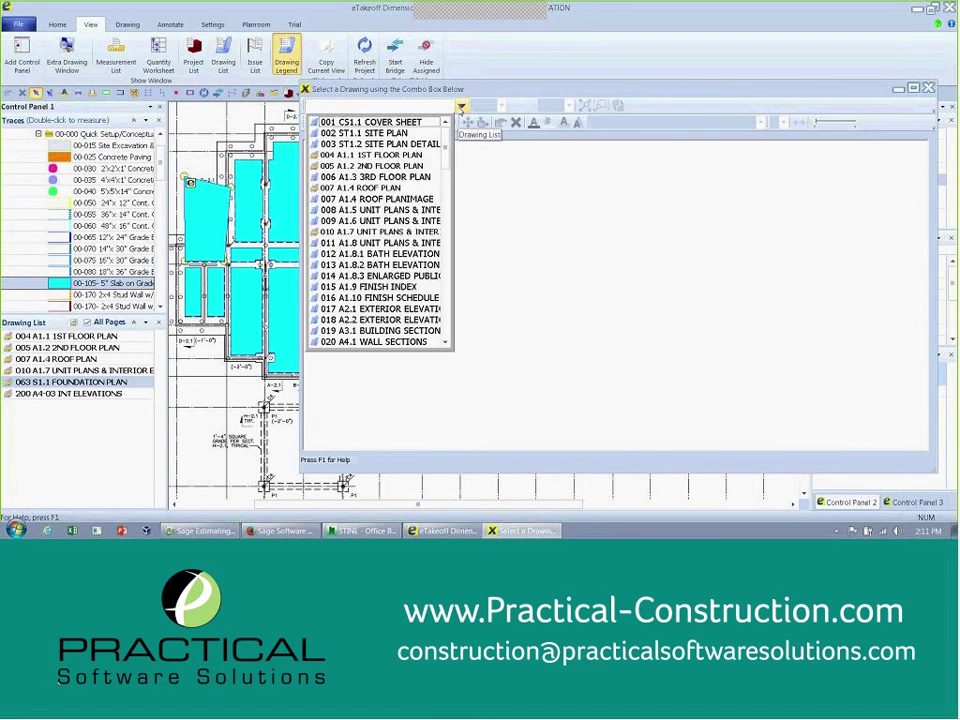
pyautogui.scroll(-6, 447, 162)
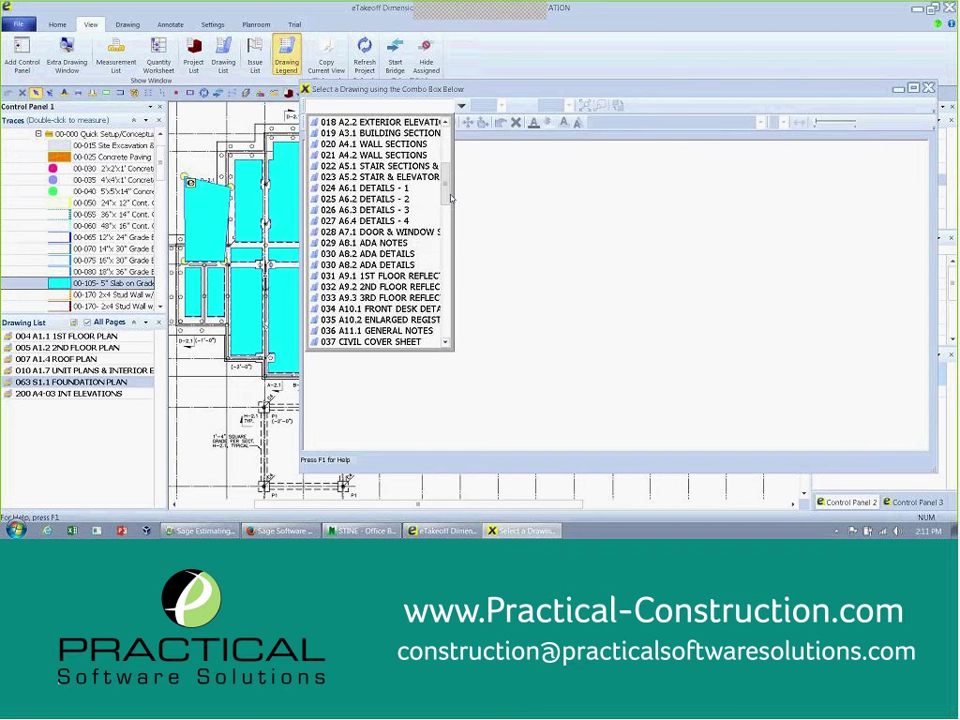
pyautogui.click(380, 178)
pyautogui.scroll(5, 482, 247)
pyautogui.scroll(2, 583, 290)
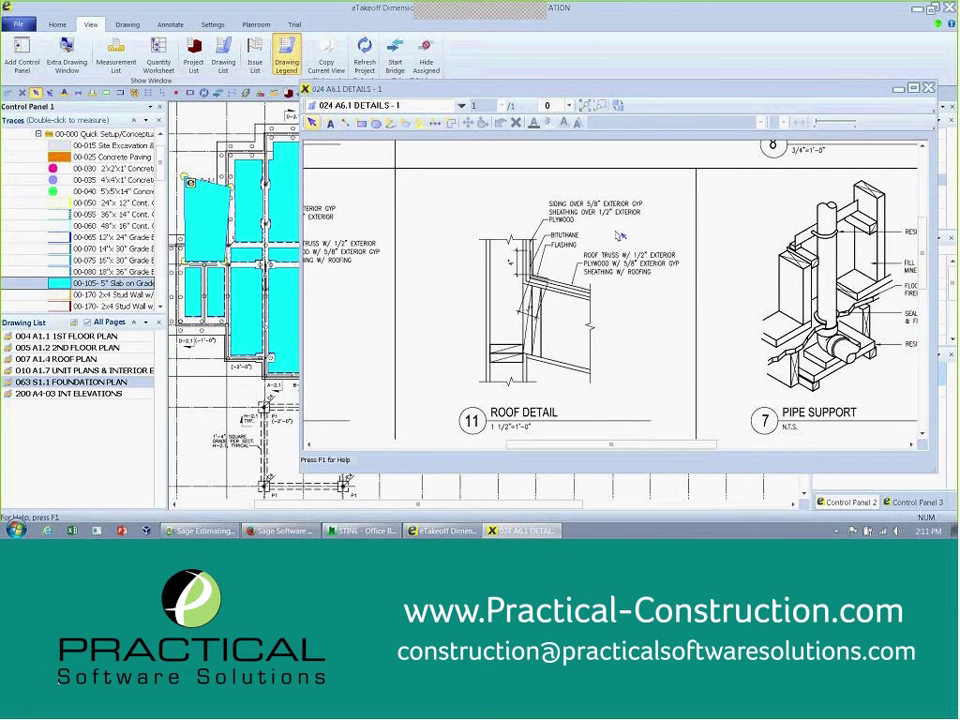
pyautogui.scroll(-2, 571, 314)
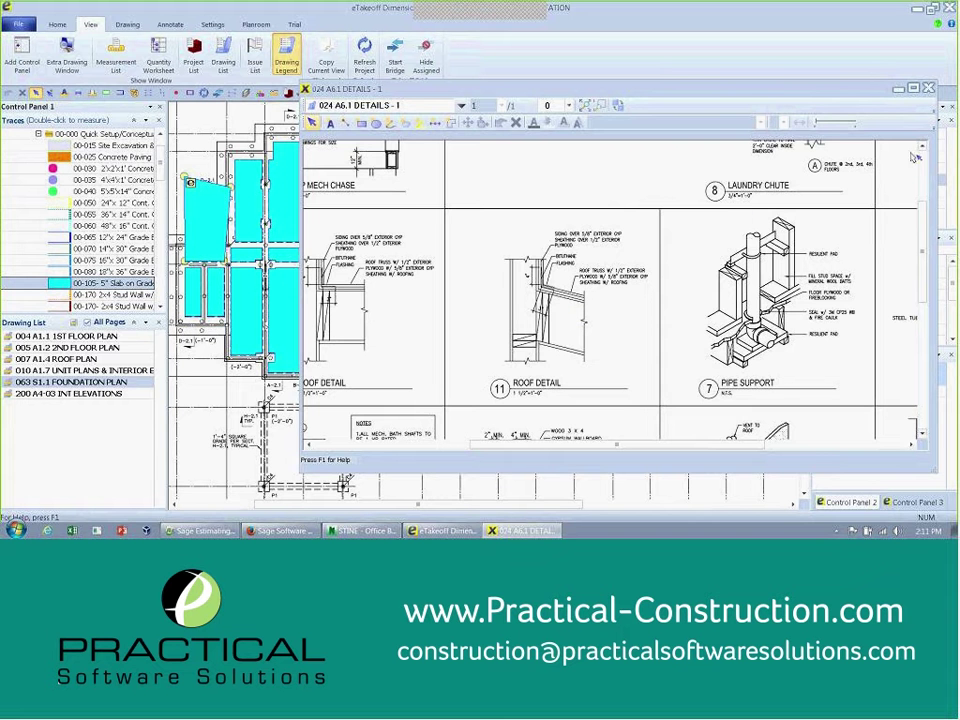
# Step: Close the details sheet window and begin adding a new detail scale
pyautogui.click(929, 88)
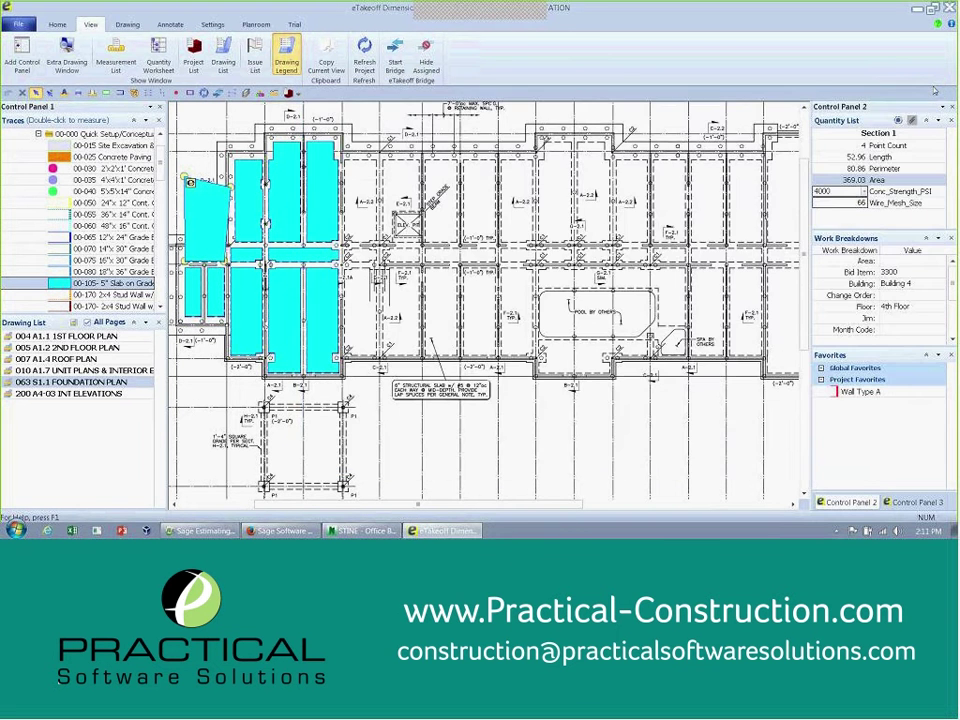
pyautogui.click(128, 25)
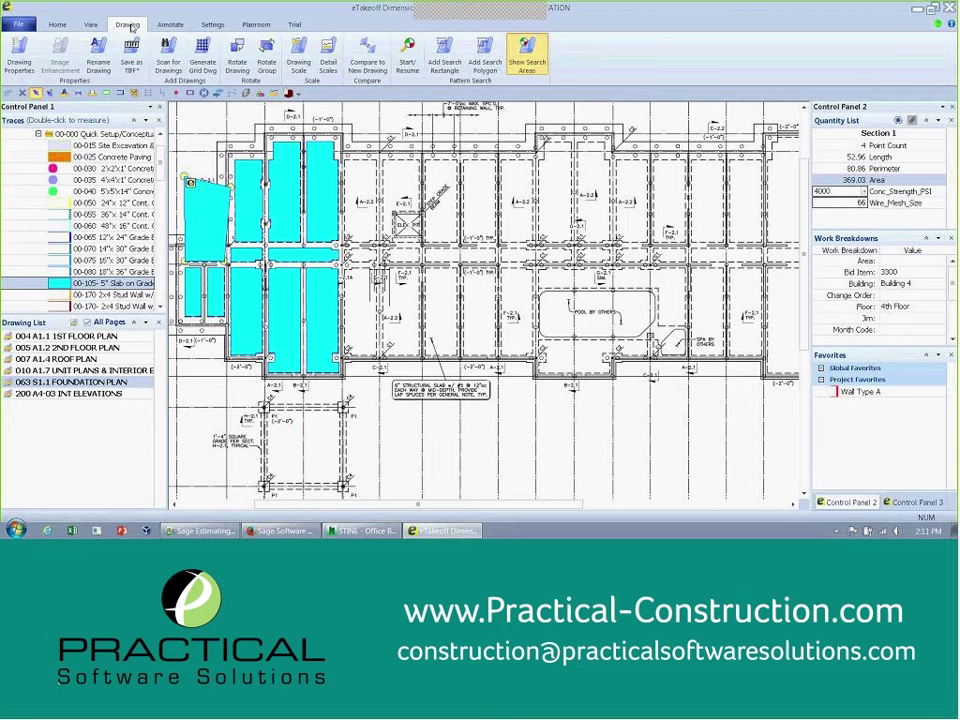
pyautogui.click(328, 55)
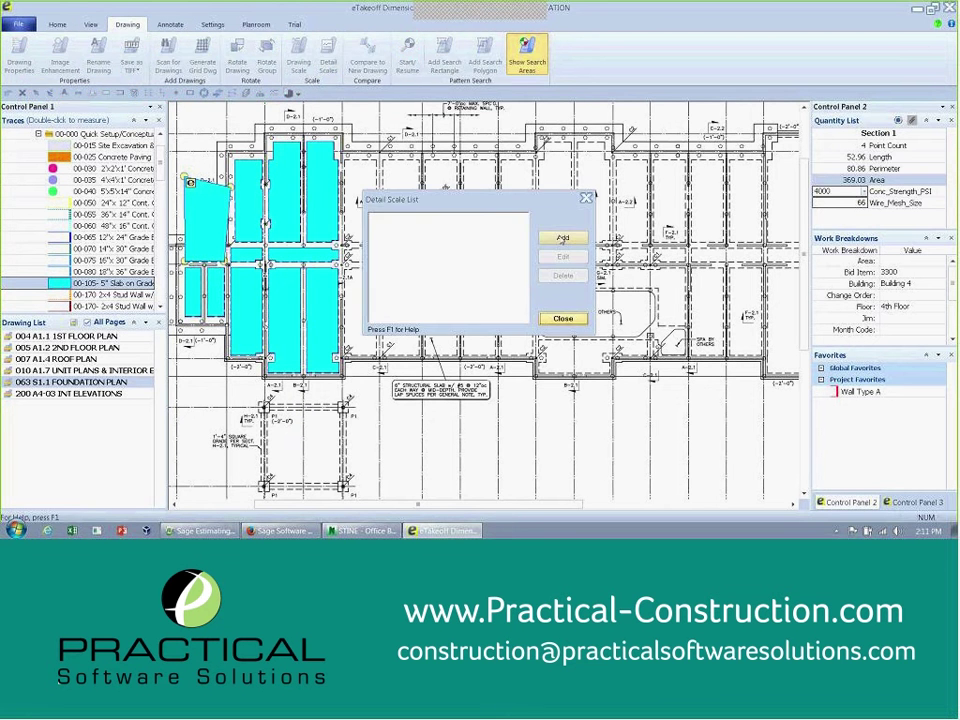
pyautogui.click(562, 239)
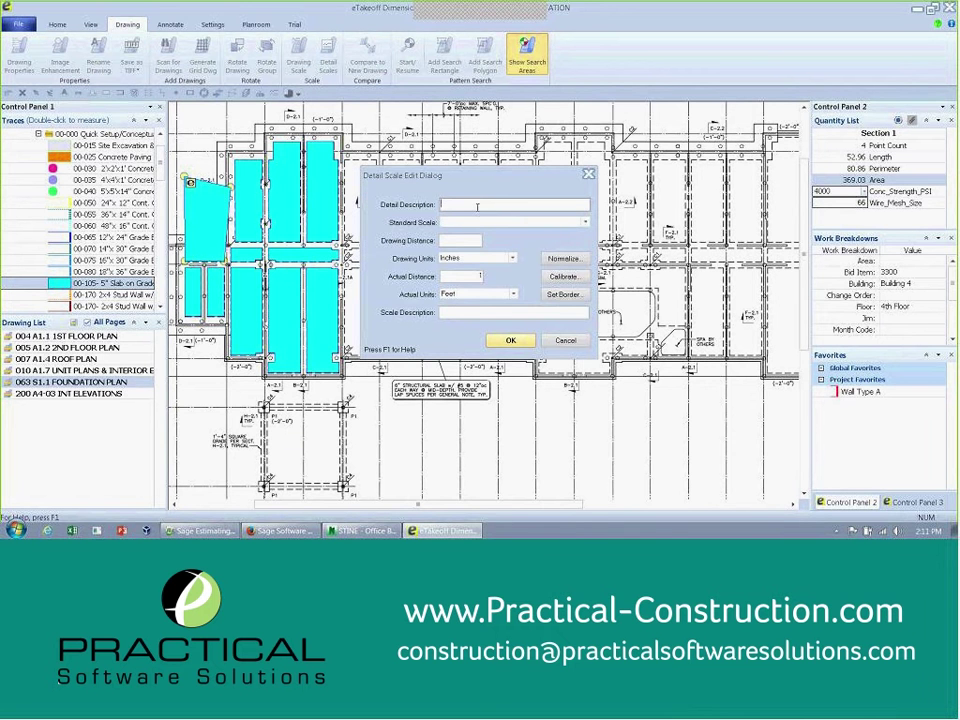
# Step: Enter the detail scale description, revising it to '1/2 inch'
pyautogui.press('capslock')
pyautogui.press('F1')
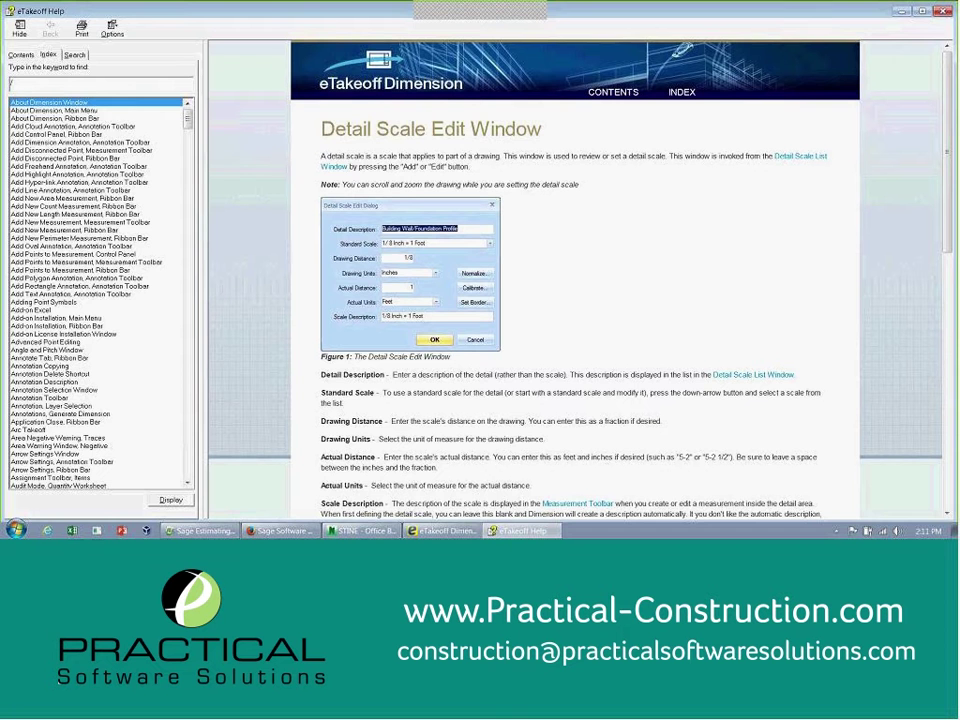
pyautogui.hotkey('alt', 'F4')
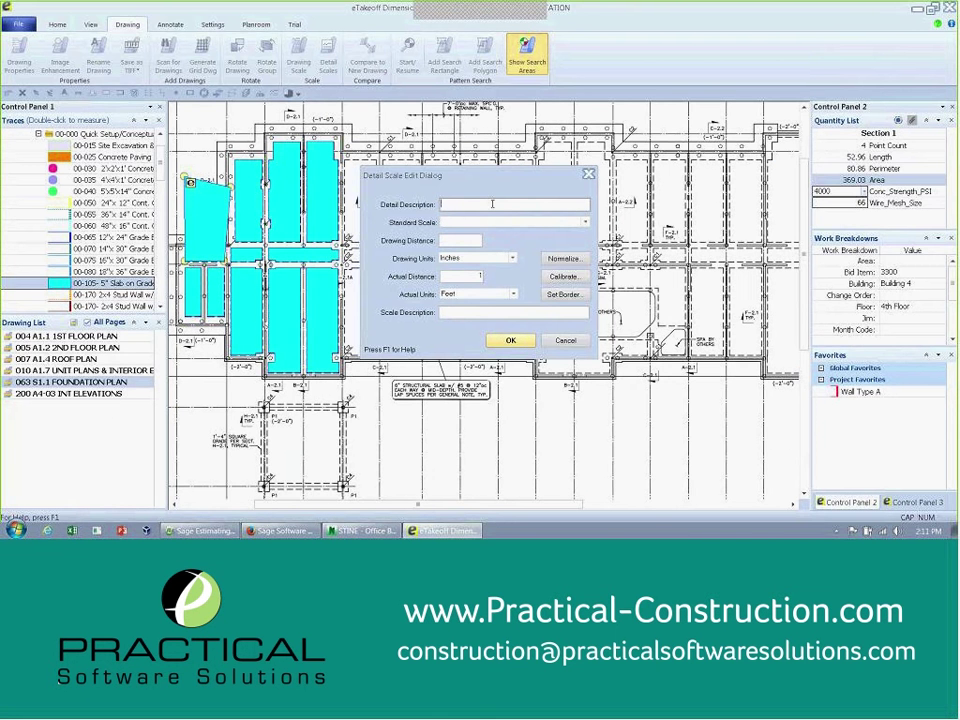
pyautogui.write('1:1')
pyautogui.write('/2')
pyautogui.write(' (')
pyautogui.press('capslock')
pyautogui.write('Inch')
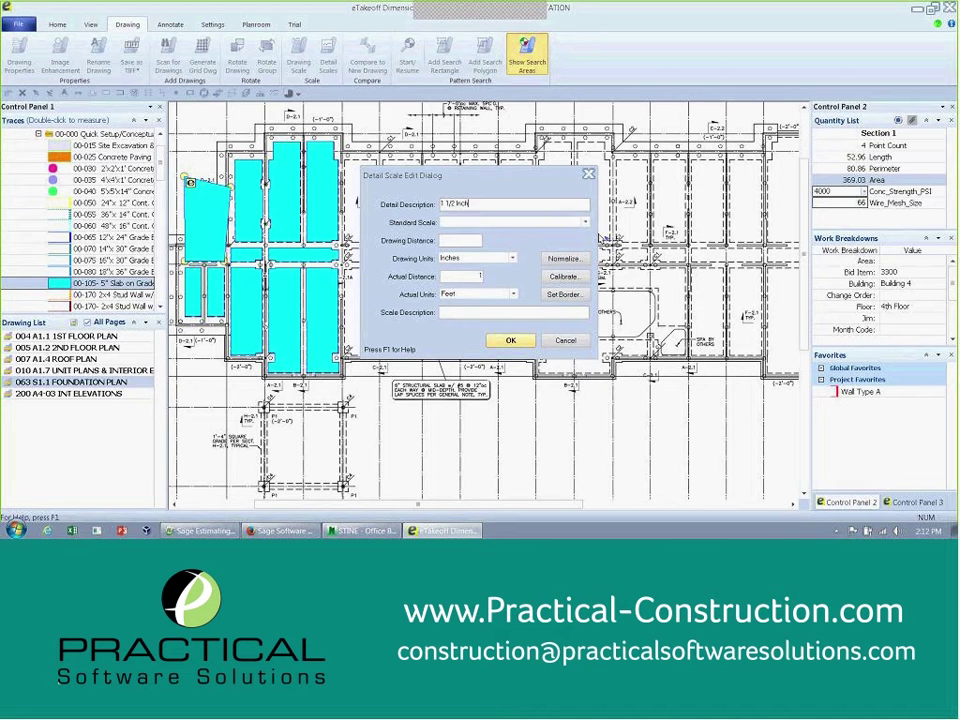
pyautogui.click(585, 222)
pyautogui.scroll(-3, 585, 286)
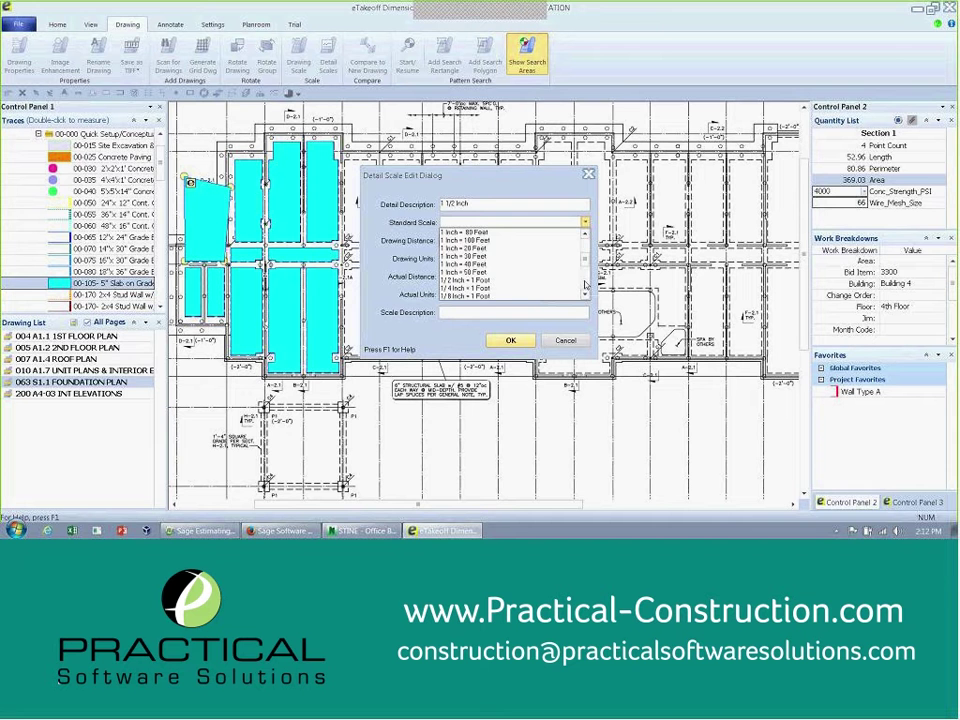
pyautogui.scroll(-3, 585, 286)
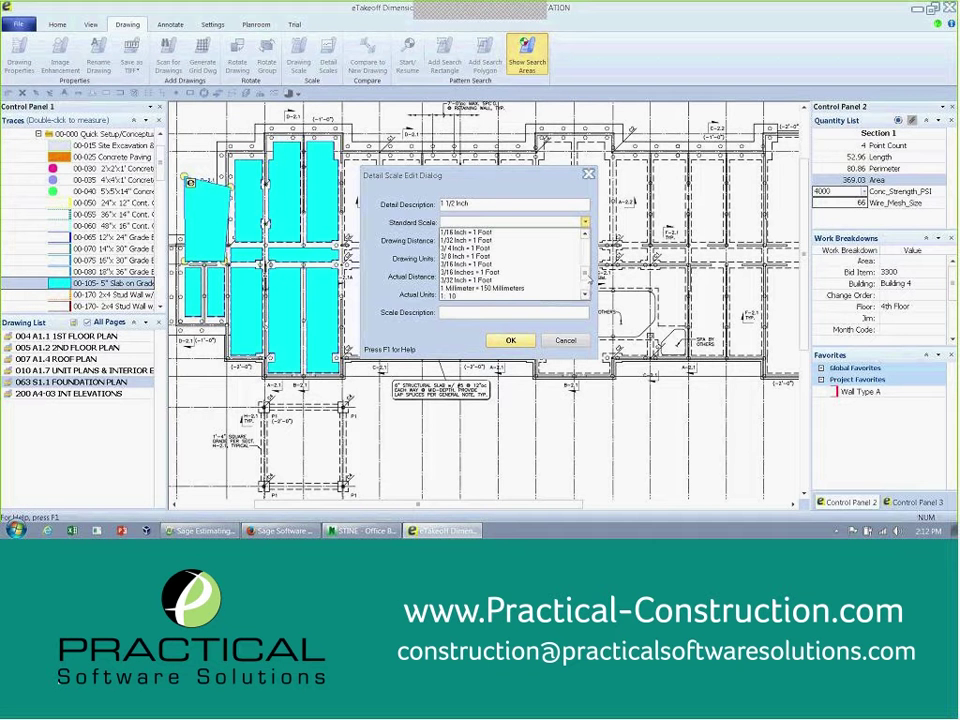
pyautogui.click(586, 236)
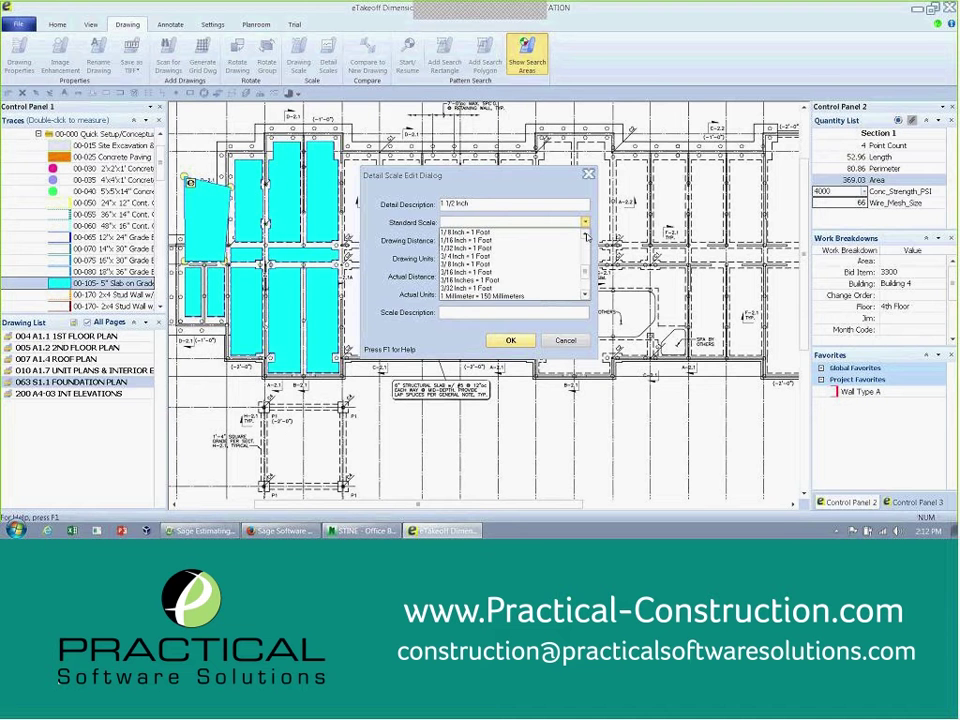
pyautogui.click(586, 236)
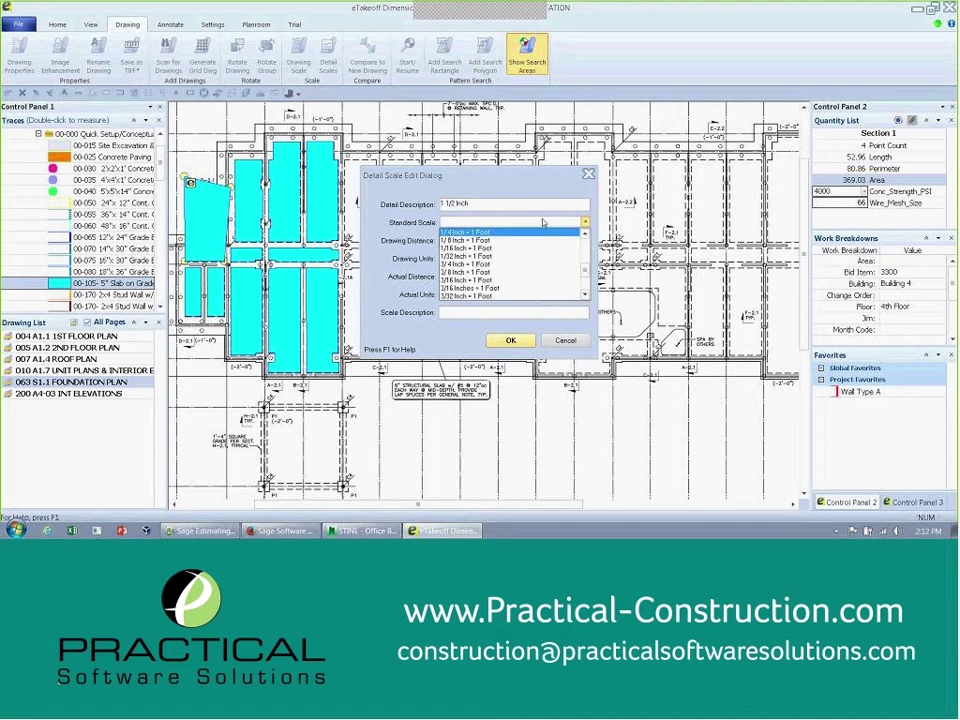
pyautogui.click(473, 203)
pyautogui.moveTo(473, 203); pyautogui.dragTo(427, 204)
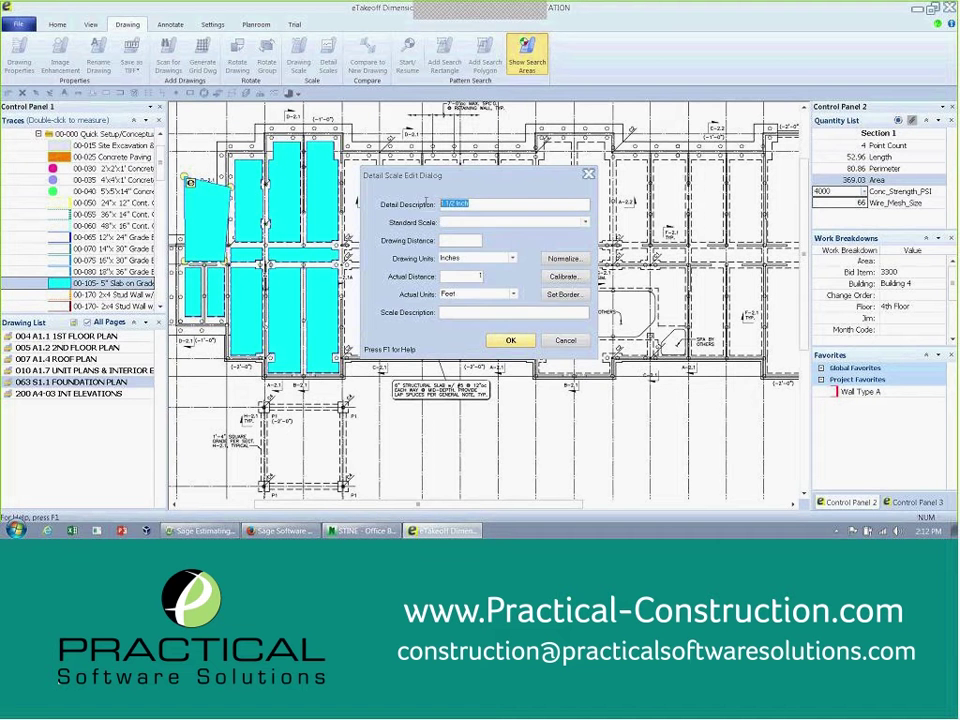
pyautogui.write('1/2 inch')
# Step: Choose the 1/2 Inch = 1 Foot scale, draw the detail area border, and save it
pyautogui.click(585, 222)
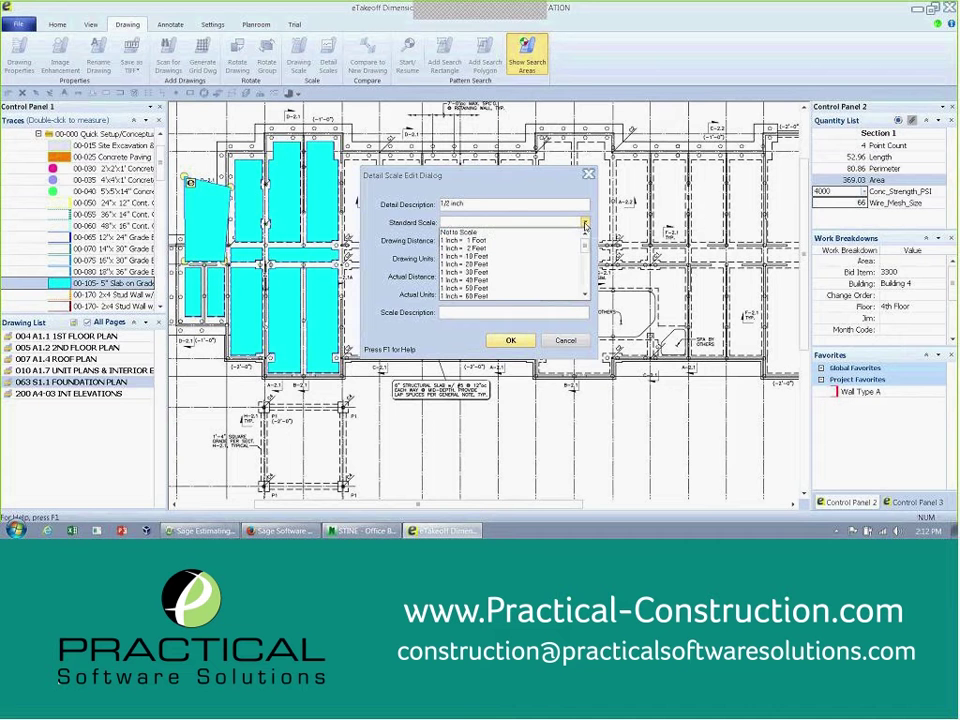
pyautogui.scroll(-3, 588, 282)
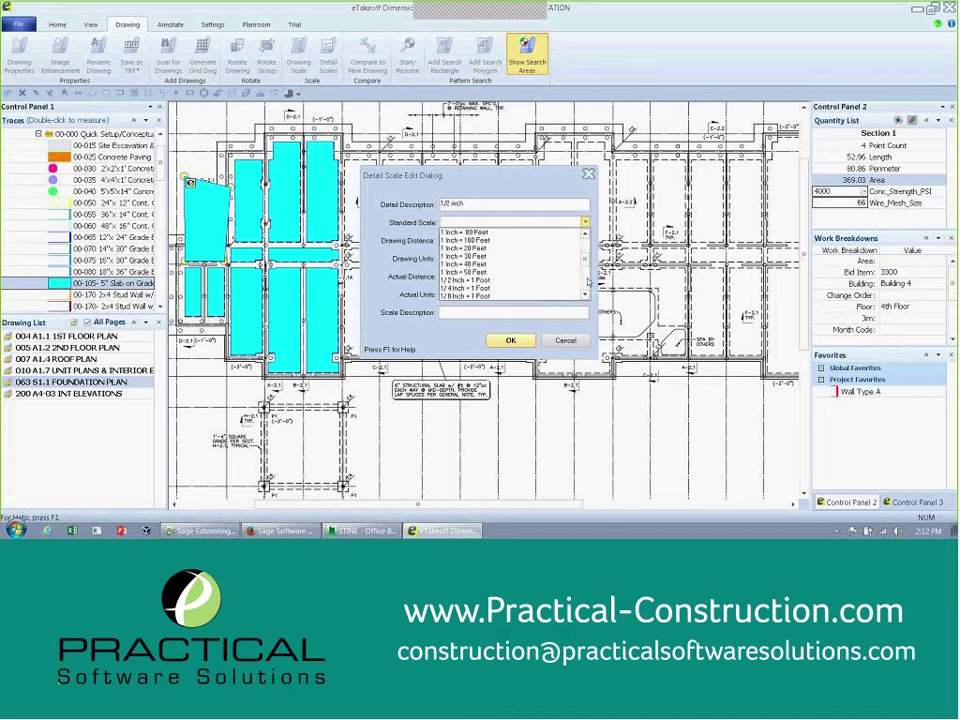
pyautogui.click(570, 280)
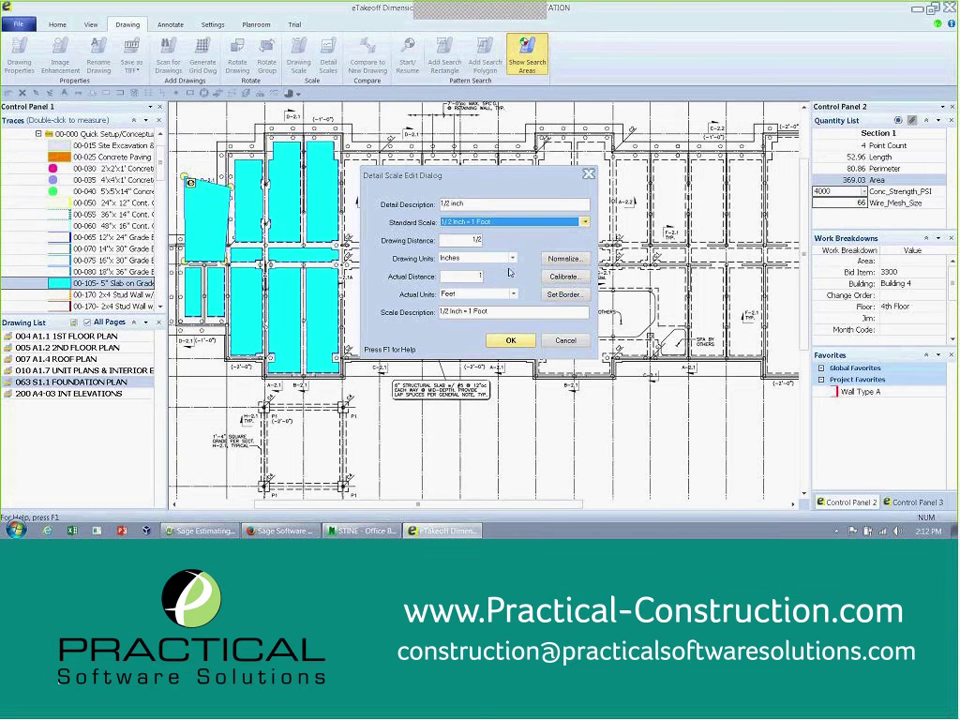
pyautogui.click(565, 294)
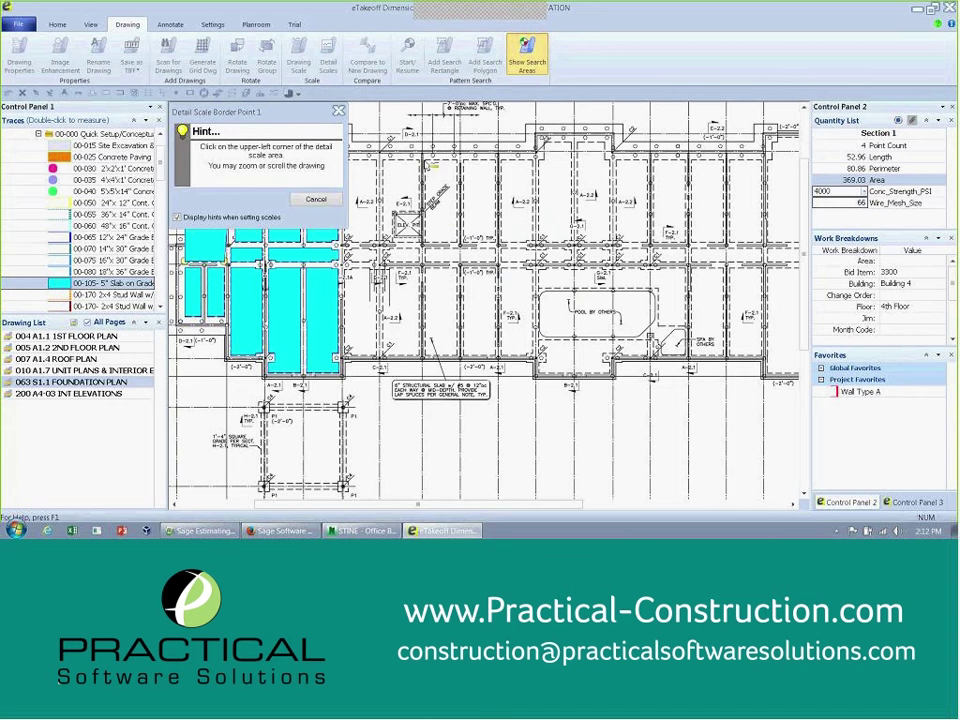
pyautogui.click(430, 165)
pyautogui.click(618, 290)
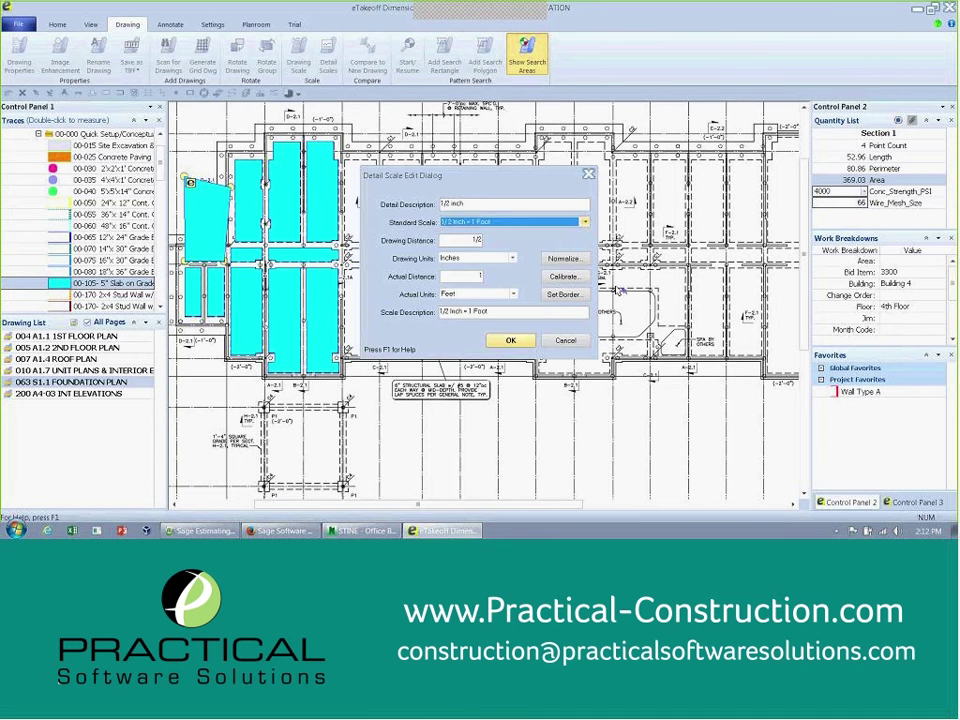
pyautogui.click(512, 340)
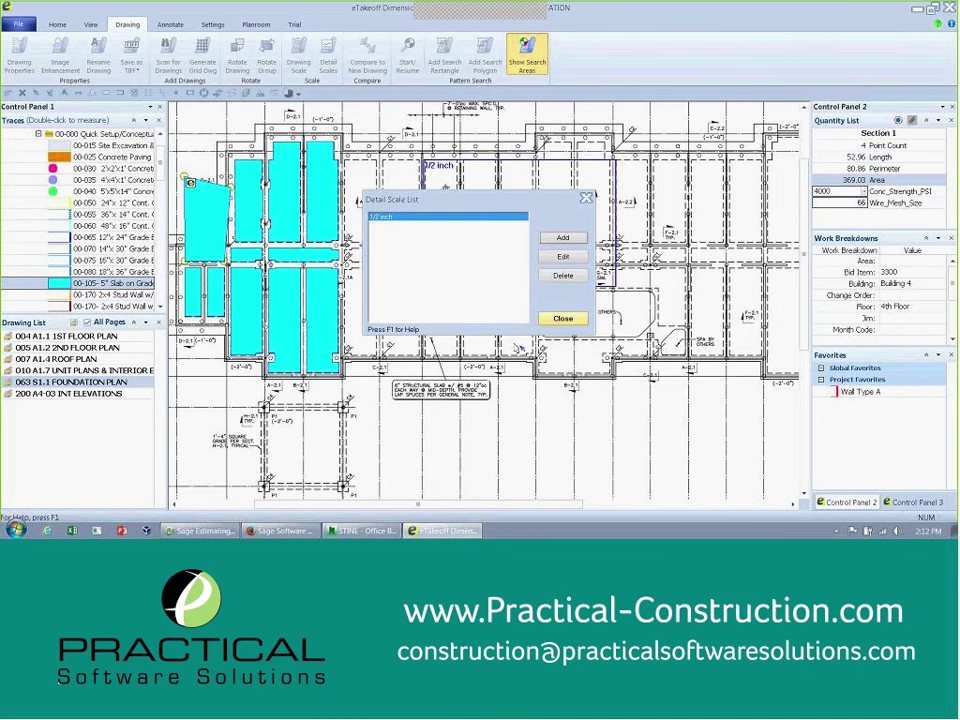
pyautogui.click(562, 318)
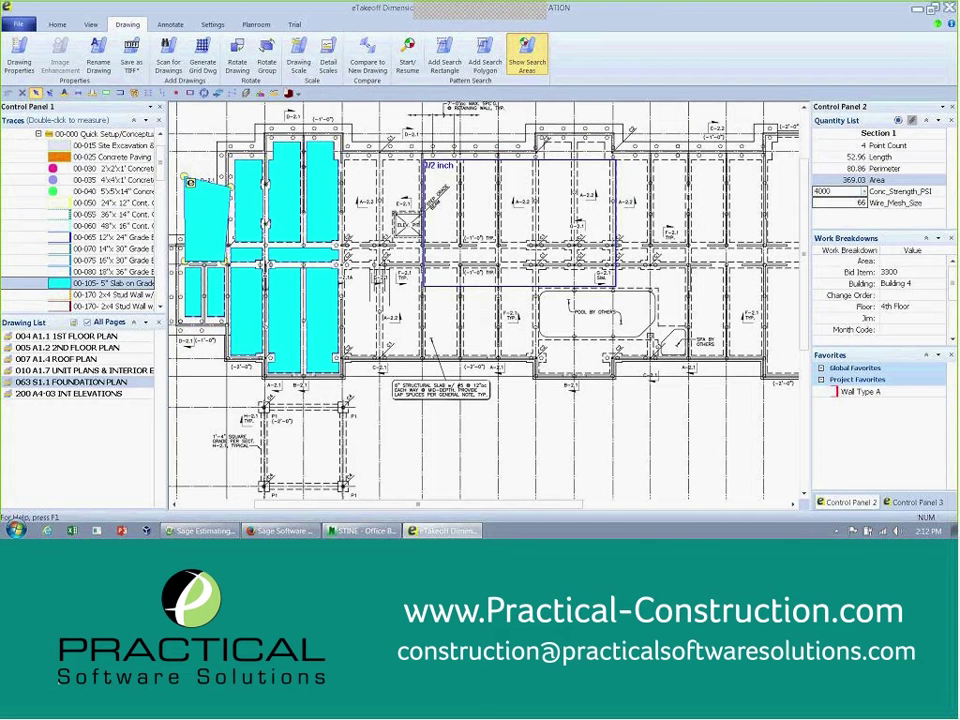
# Step: Delete the 1/2 inch detail scale again
pyautogui.click(331, 73)
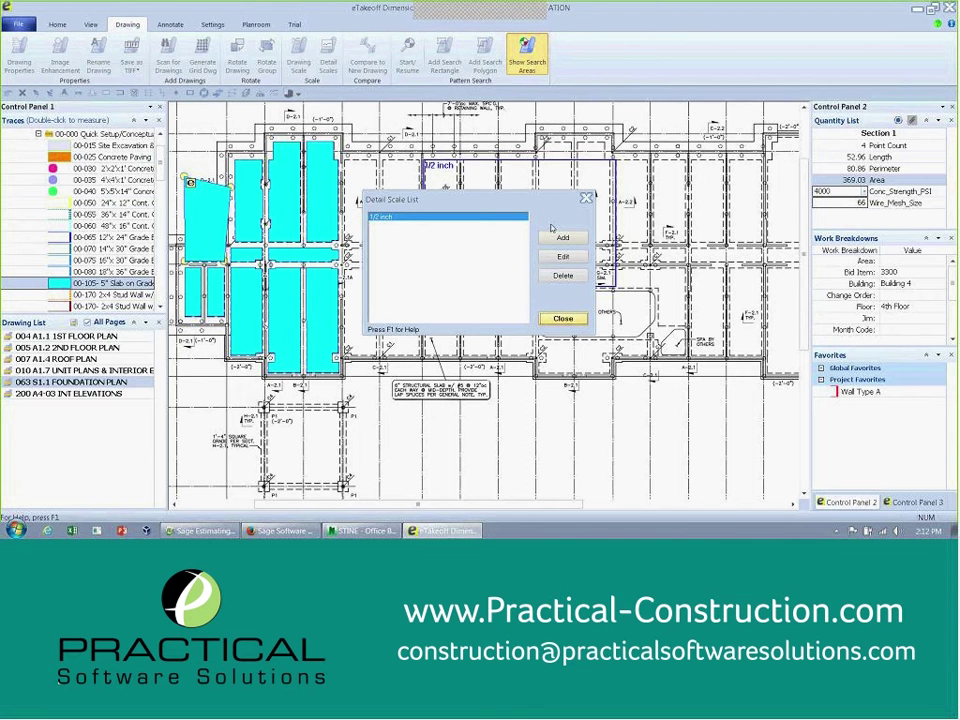
pyautogui.click(564, 276)
pyautogui.click(513, 295)
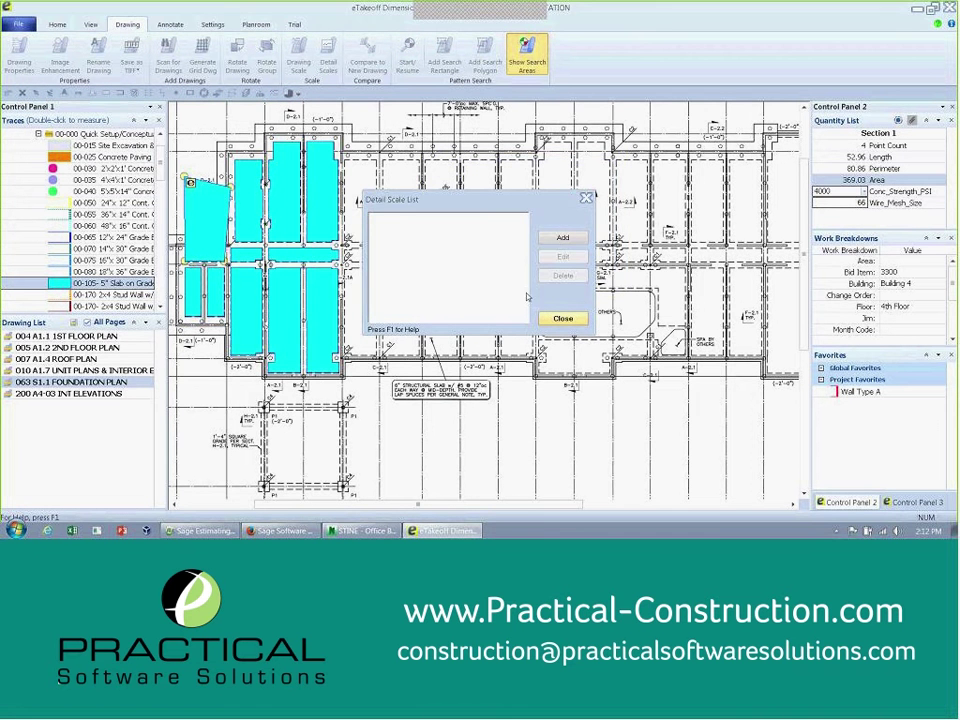
pyautogui.click(563, 318)
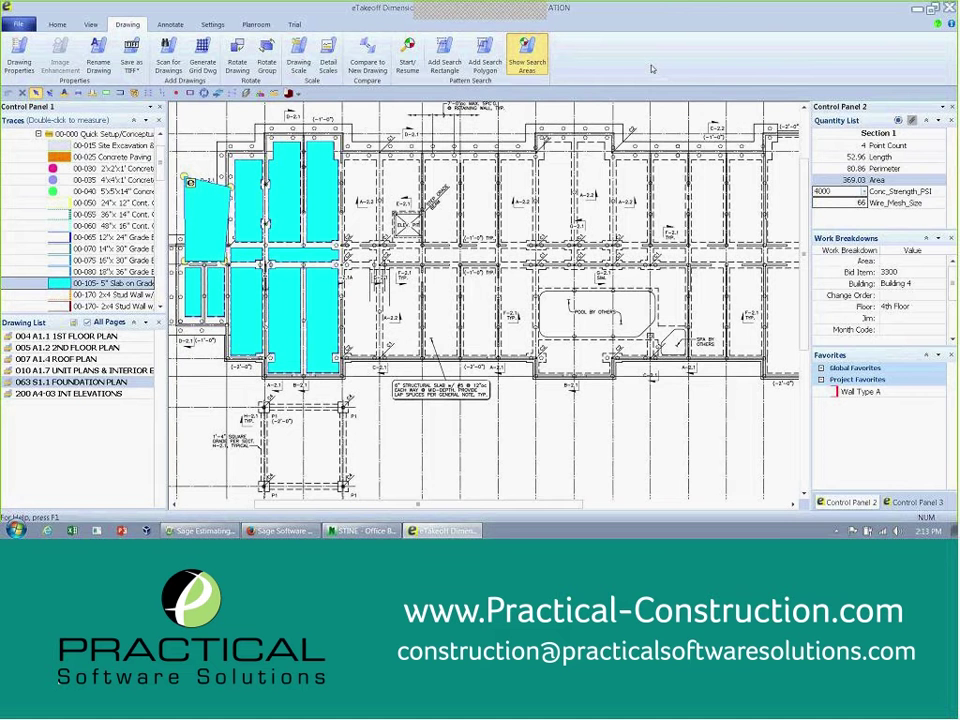
# Step: Switch to the Navisworks STINE office building model, then zoom and pan to centre the building
pyautogui.click(362, 530)
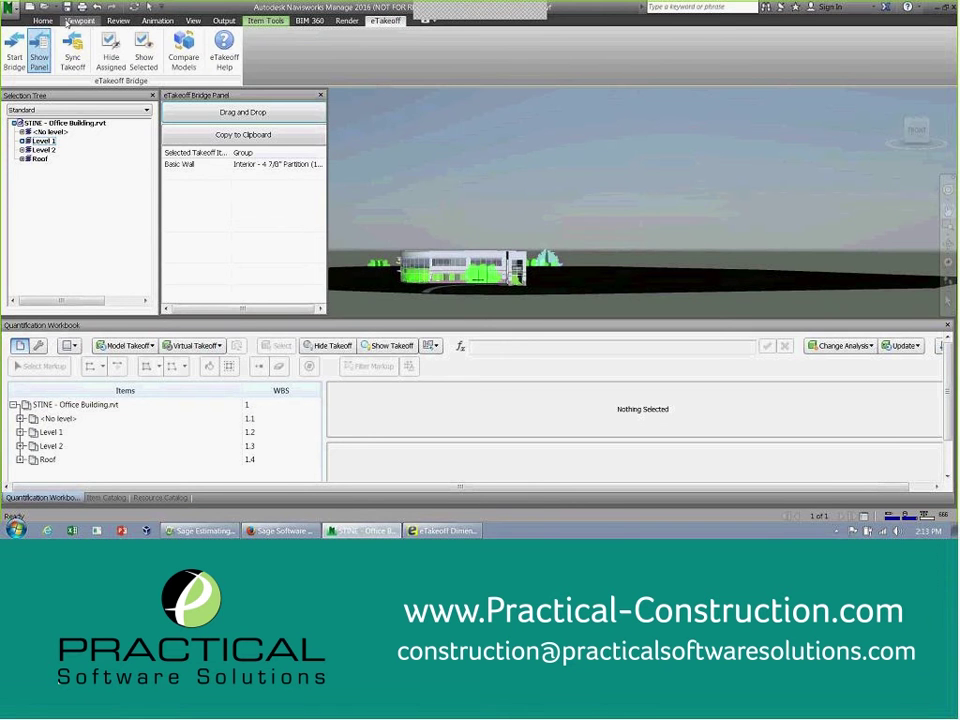
pyautogui.click(42, 20)
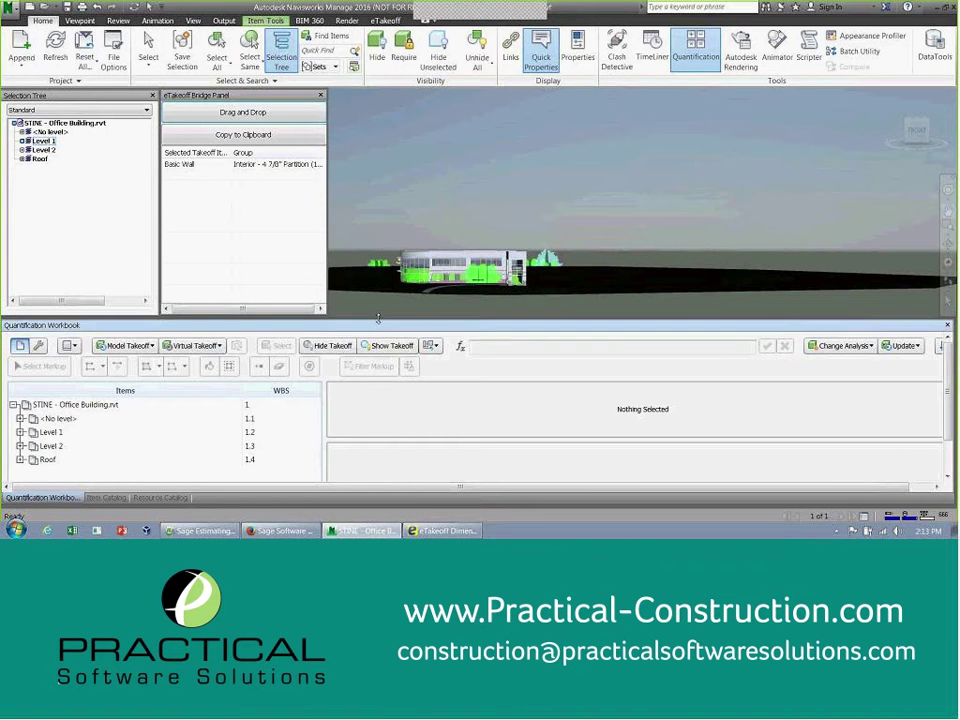
pyautogui.moveTo(378, 318); pyautogui.dragTo(377, 316)
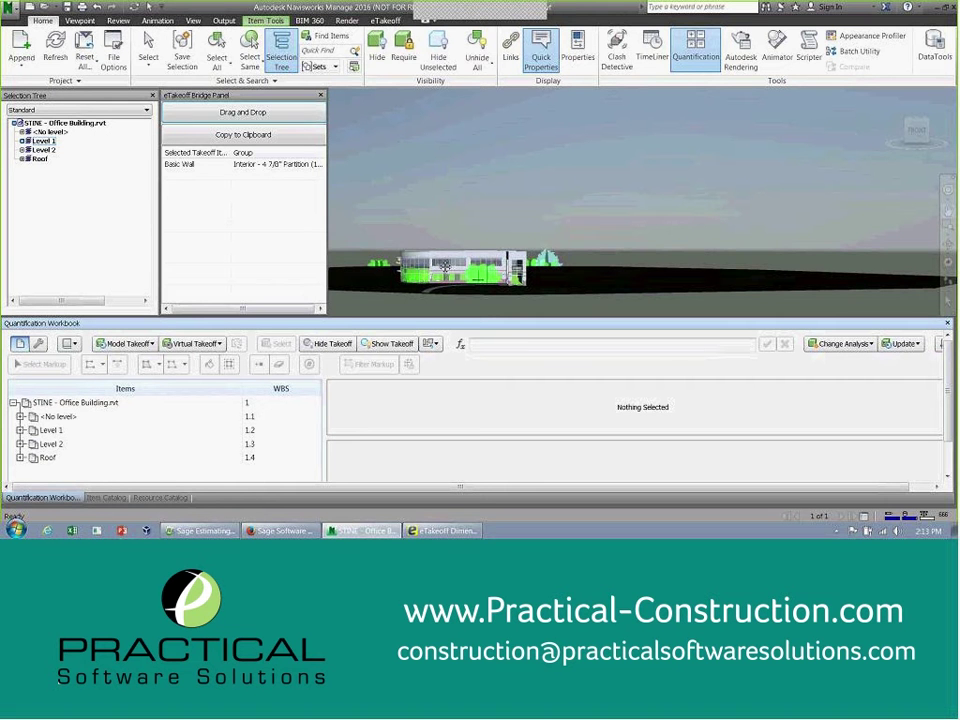
pyautogui.scroll(3, 446, 263)
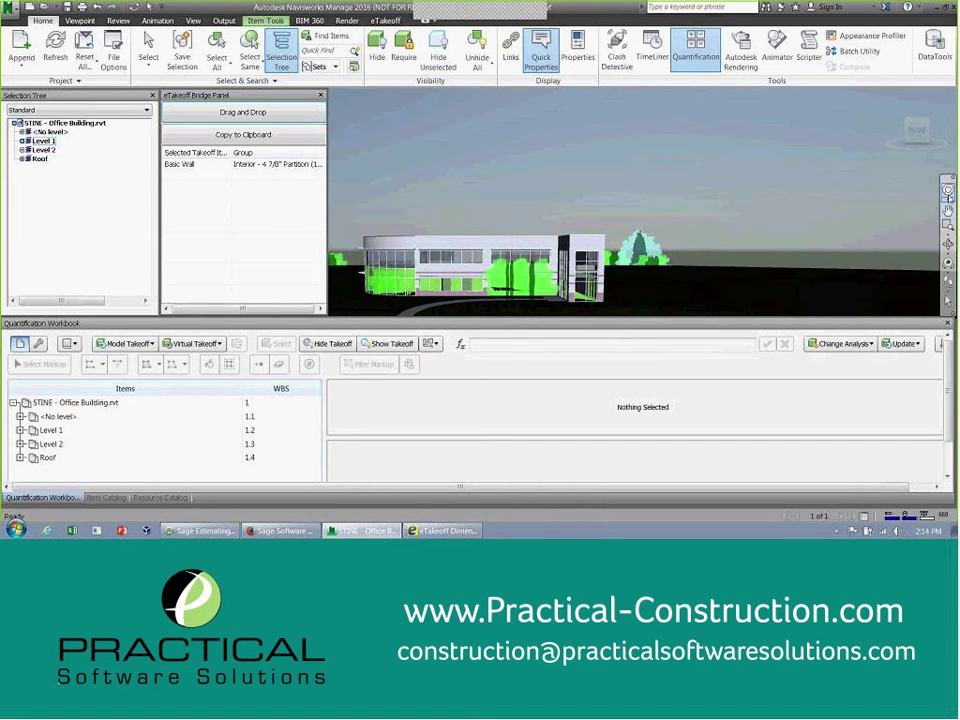
pyautogui.moveTo(384, 198); pyautogui.dragTo(430, 252)
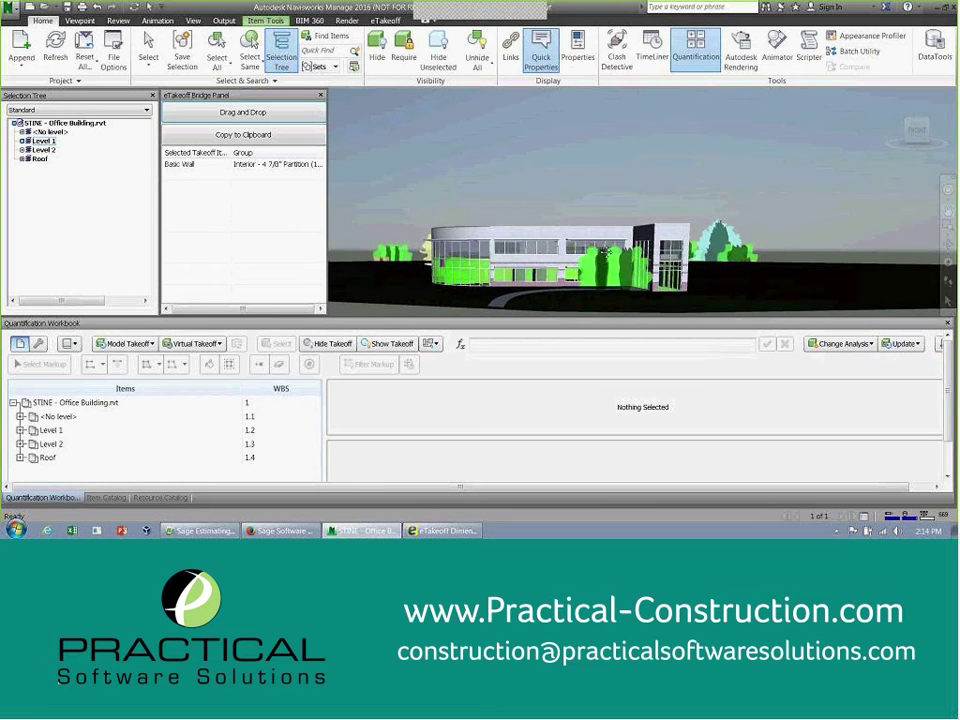
# Step: Expand Level 1 > Walls > Basic Wall to list the Interior - 4 7/8" Partition walls
pyautogui.click(21, 141)
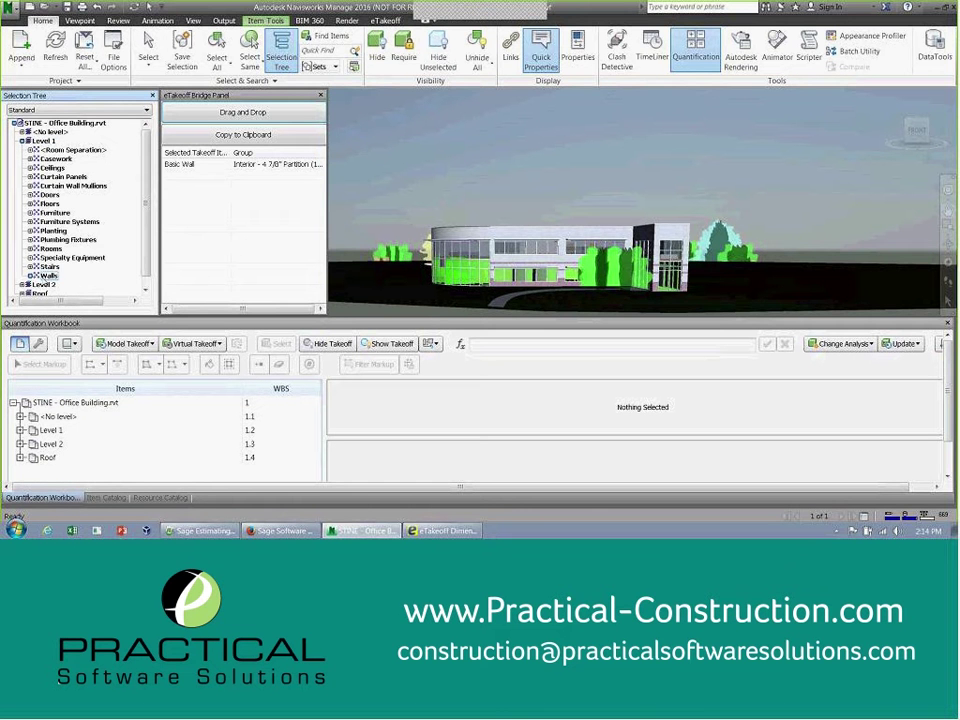
pyautogui.click(21, 141)
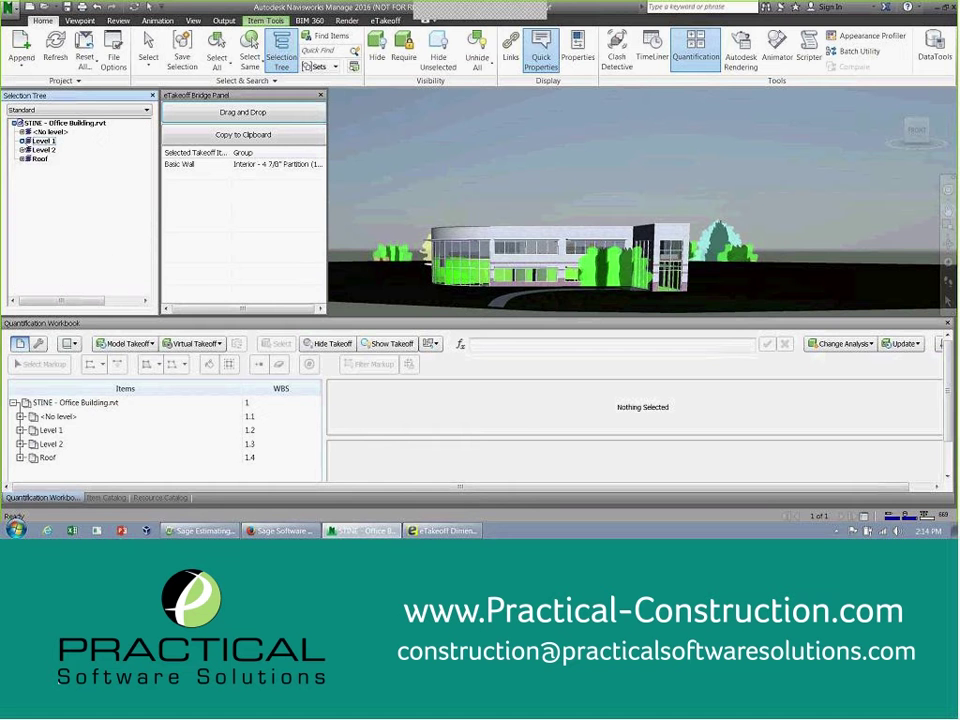
pyautogui.click(21, 141)
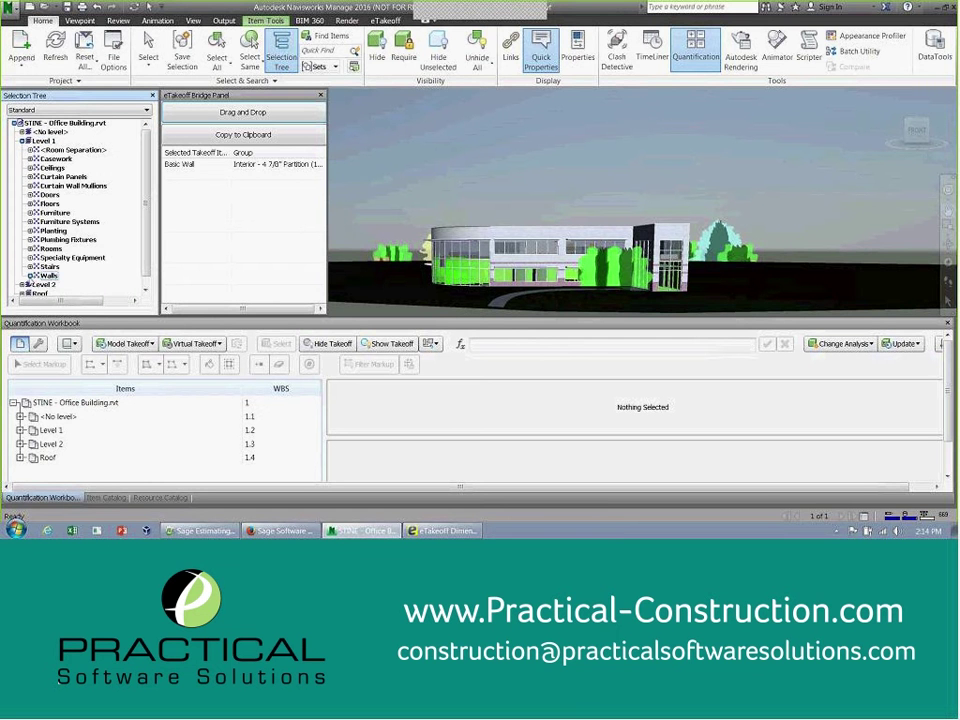
pyautogui.click(30, 275)
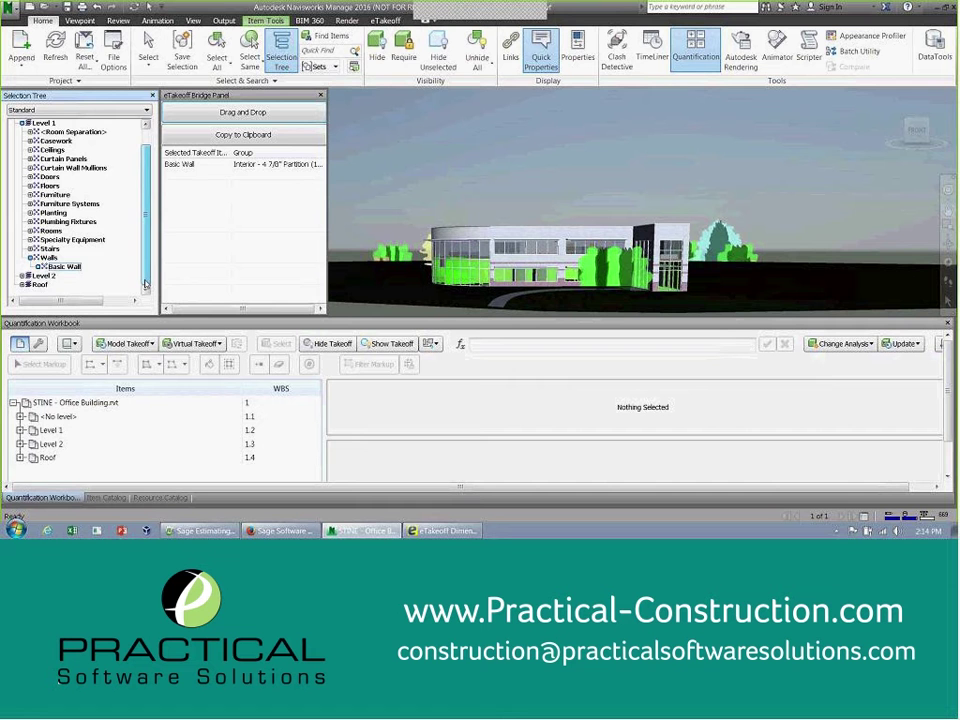
pyautogui.click(37, 266)
pyautogui.click(40, 216)
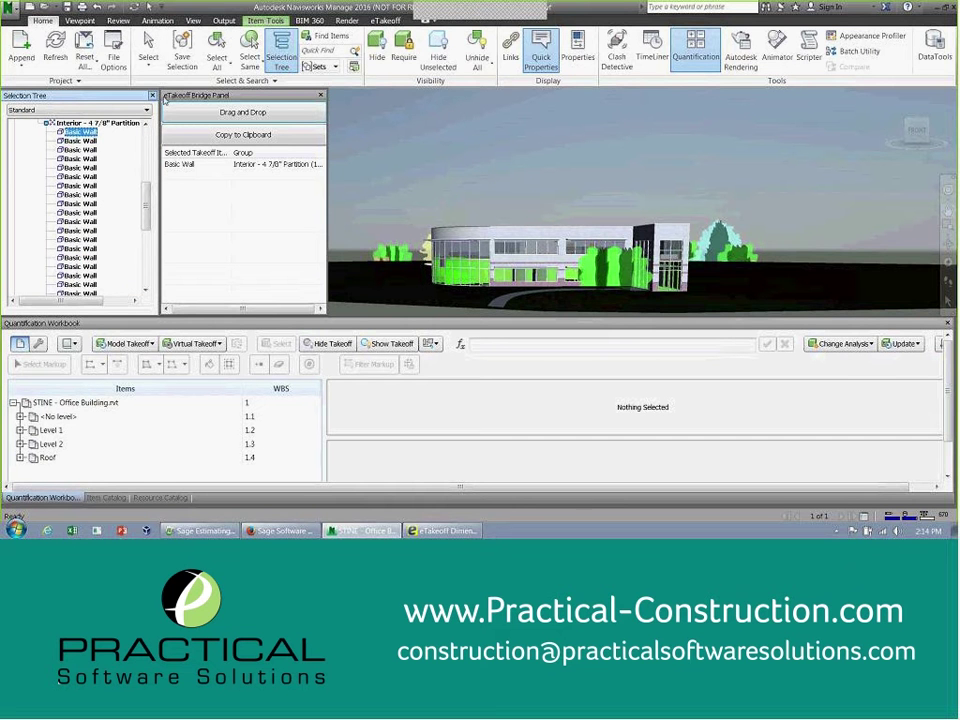
# Step: Check the first partition wall's properties, then close them
pyautogui.click(579, 52)
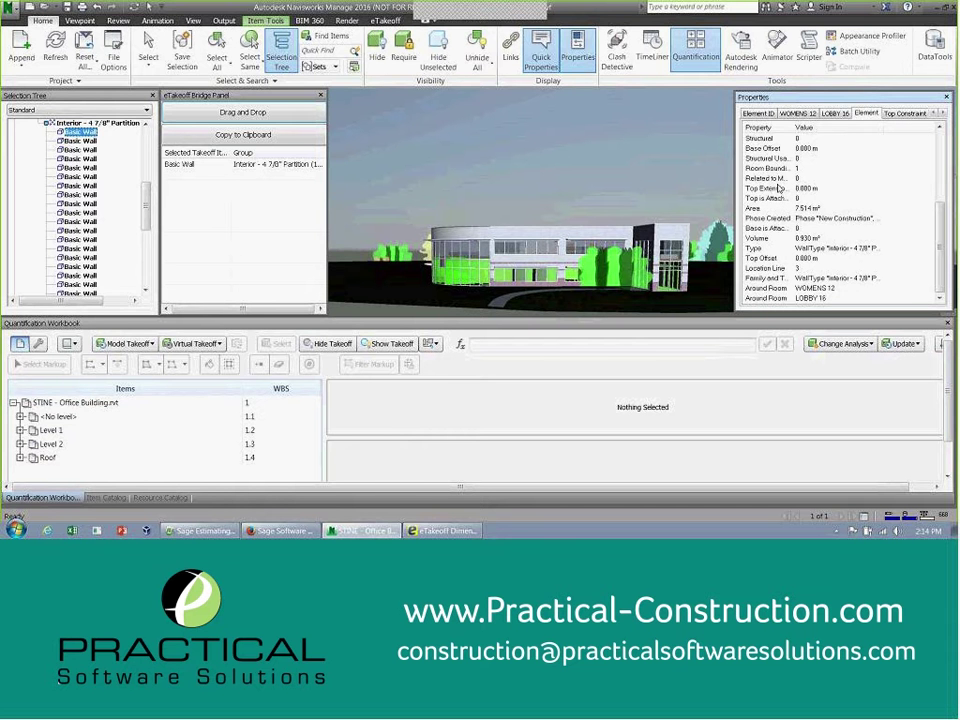
pyautogui.click(946, 98)
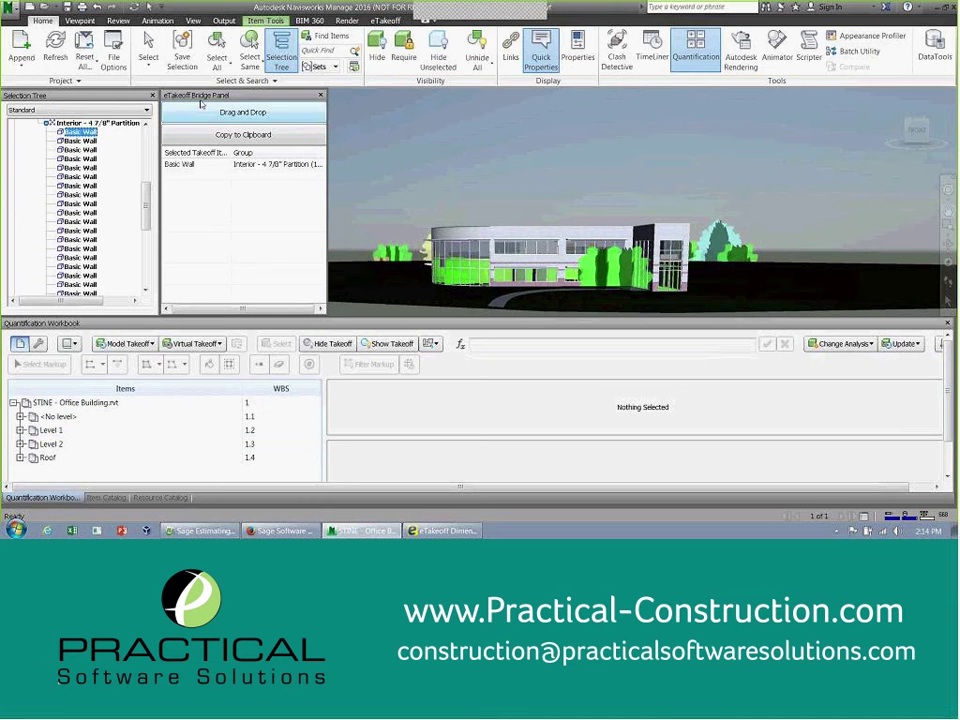
pyautogui.scroll(-3, 287, 20)
# Step: Sync takeoff, select the first Basic Wall, and enlarge the workbook to list the partition's wall objects
pyautogui.click(72, 50)
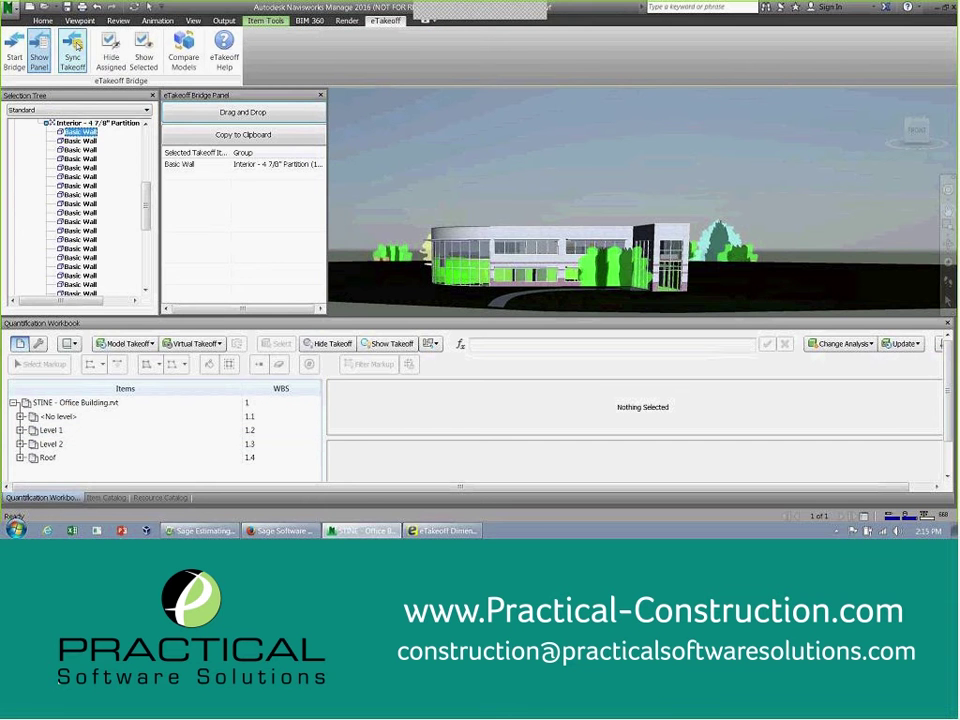
pyautogui.click(75, 132)
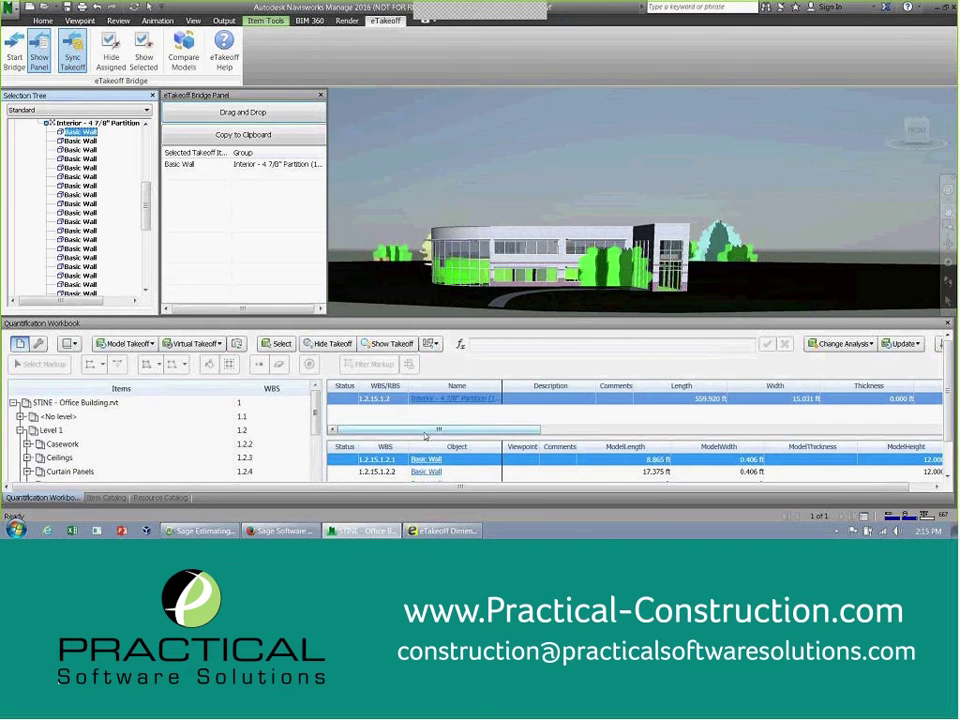
pyautogui.moveTo(425, 438); pyautogui.dragTo(425, 420)
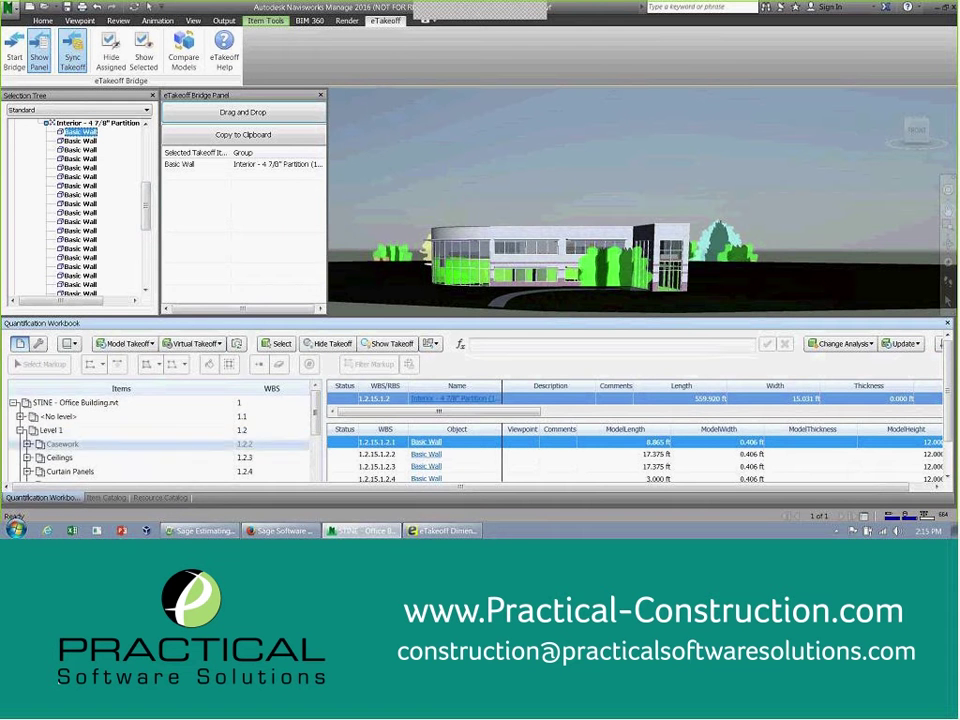
pyautogui.click(20, 430)
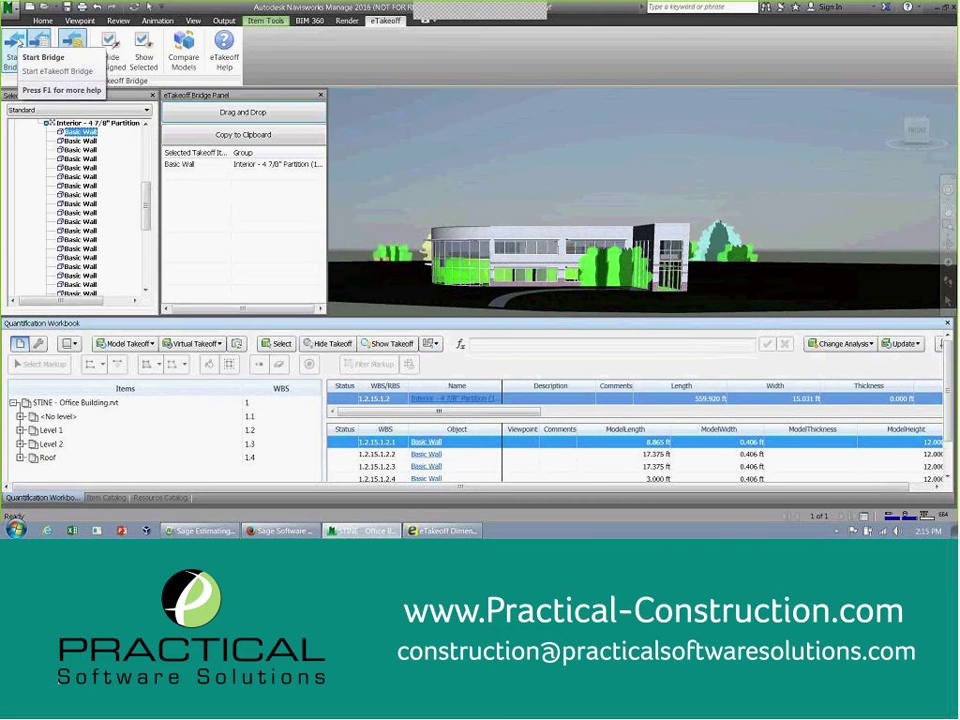
# Step: Create a bridge named 'Practical 1' tied to the Practical Software Solutions1 estimate
pyautogui.click(18, 44)
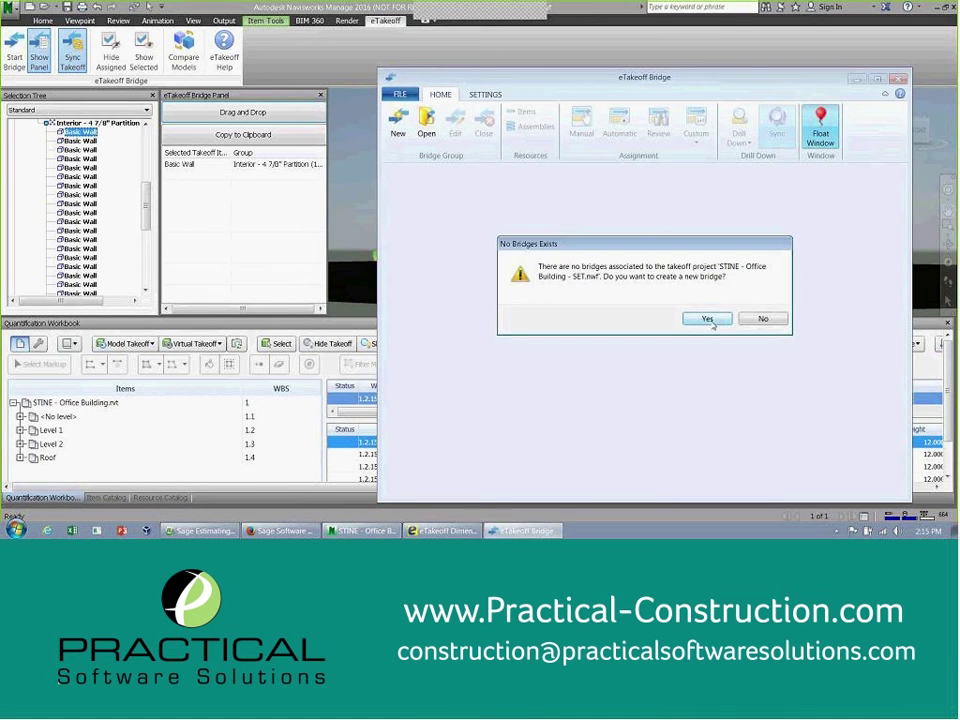
pyautogui.click(707, 318)
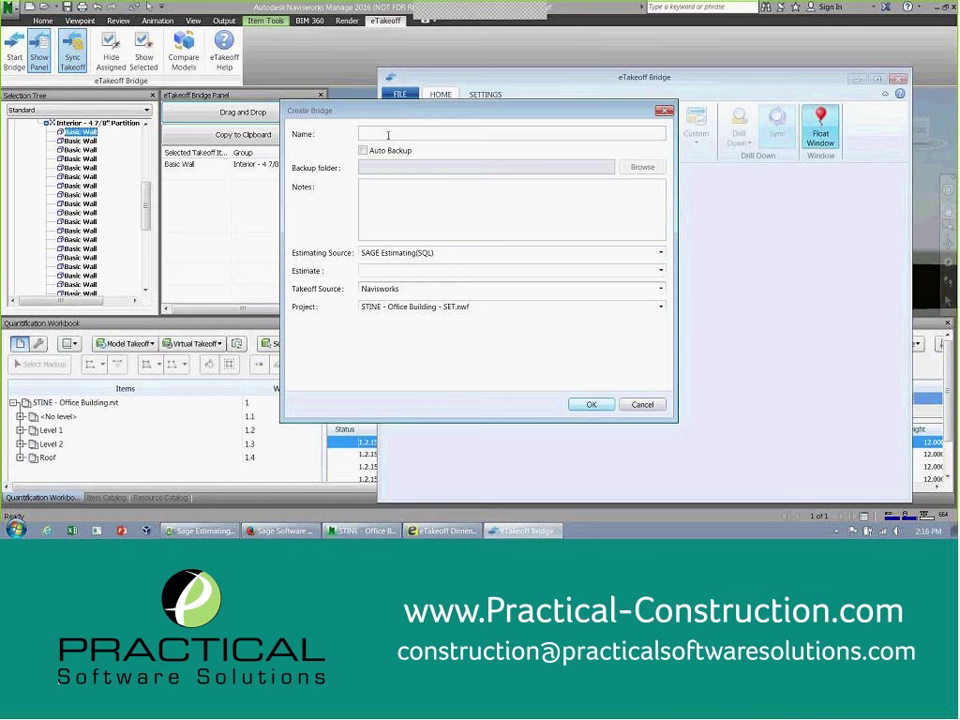
pyautogui.write('Practical 1')
pyautogui.click(659, 270)
pyautogui.scroll(-2, 476, 367)
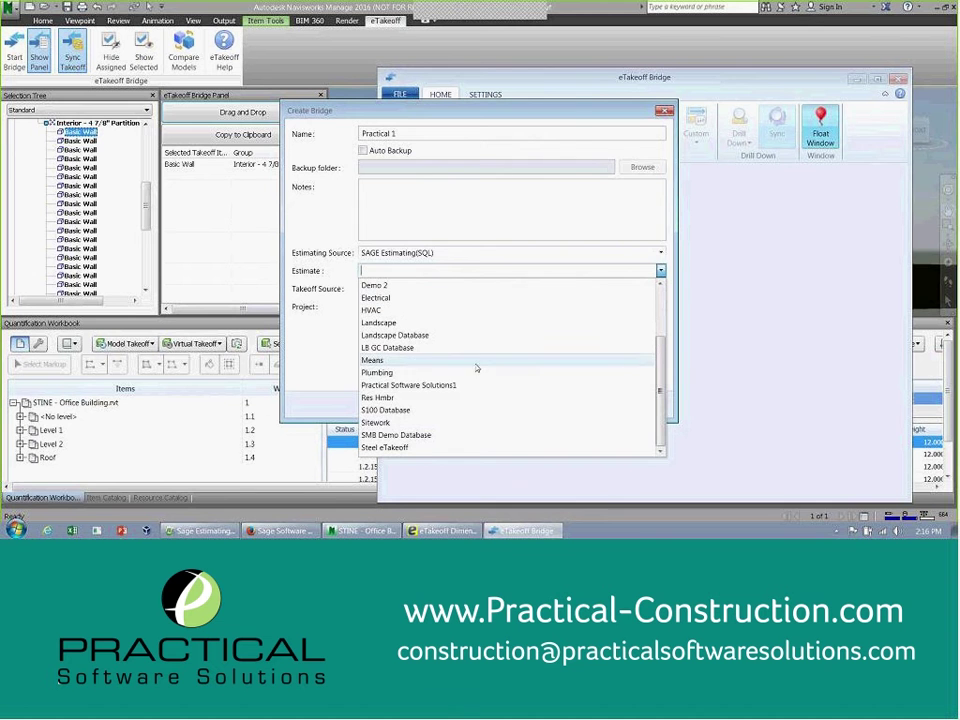
pyautogui.click(427, 385)
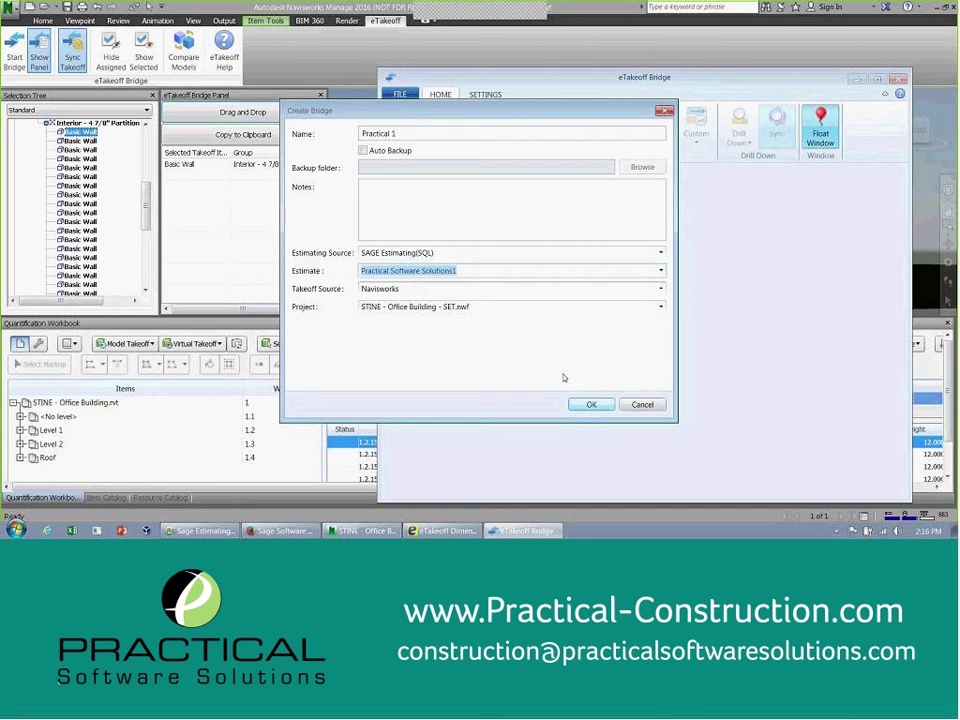
pyautogui.click(591, 404)
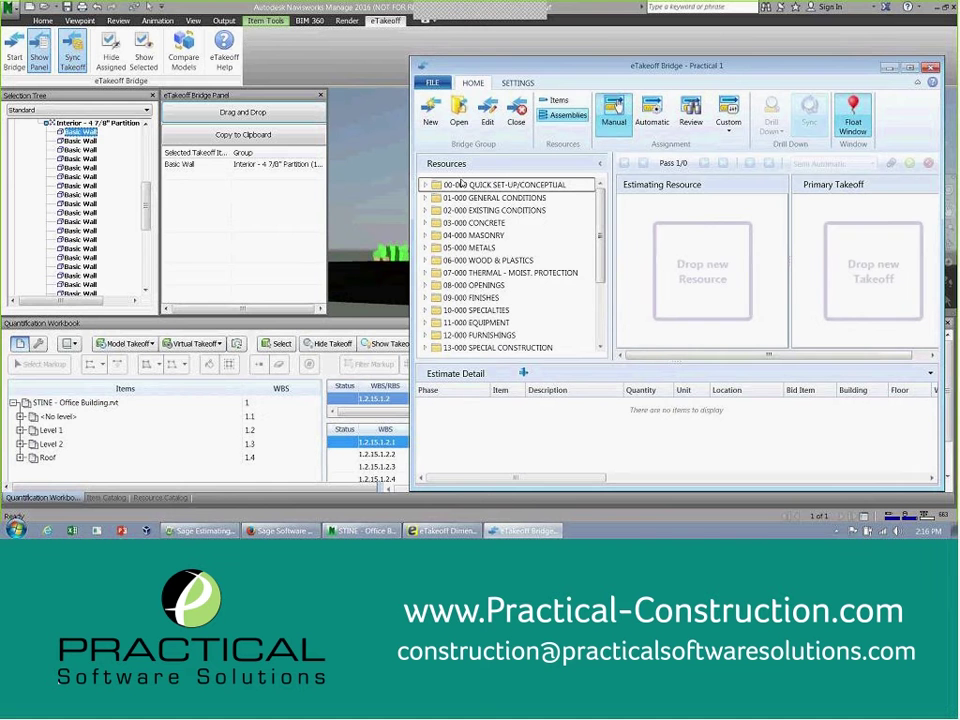
# Step: List assembly resources, expand 00-000 QUICK SET-UP/CONCEPTUAL, and widen the list to show full names
pyautogui.click(556, 100)
pyautogui.click(561, 116)
pyautogui.click(556, 100)
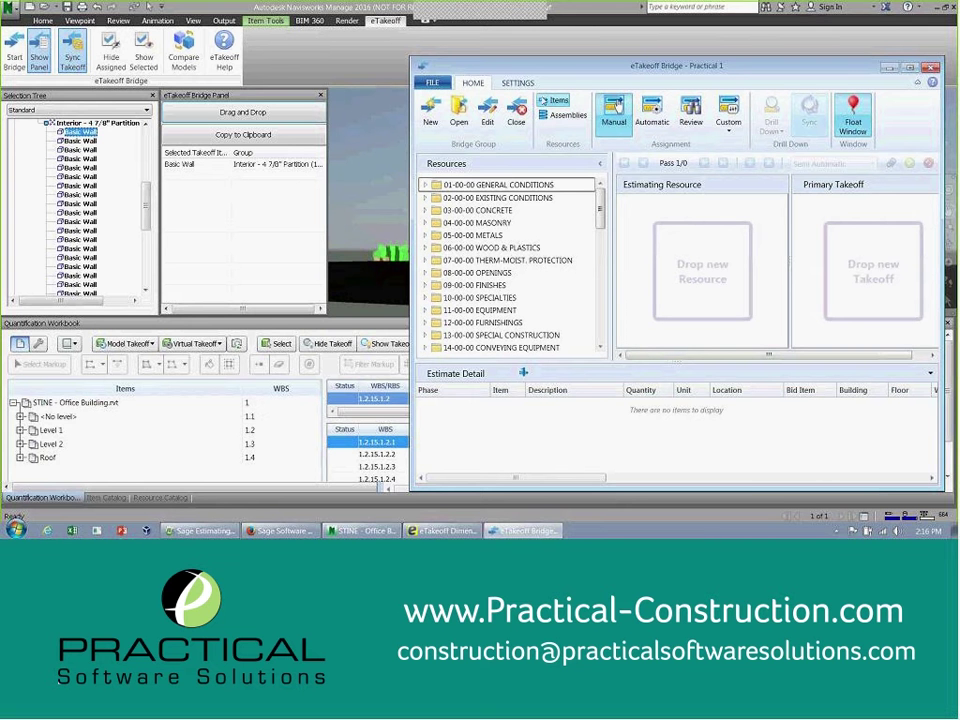
pyautogui.moveTo(533, 73); pyautogui.dragTo(512, 66)
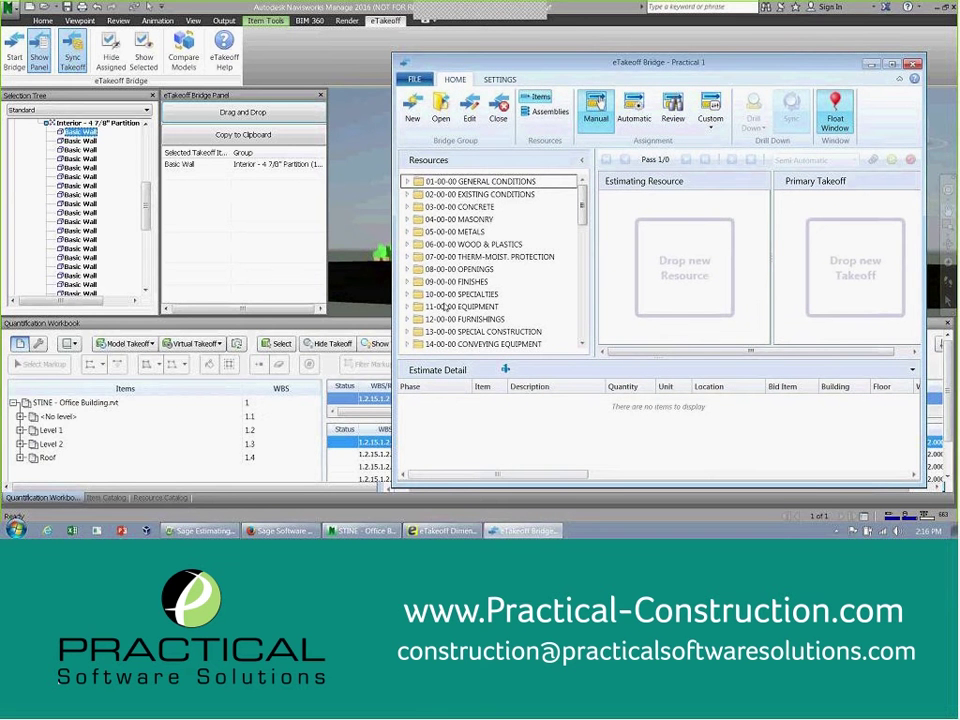
pyautogui.click(543, 111)
pyautogui.doubleClick(427, 181)
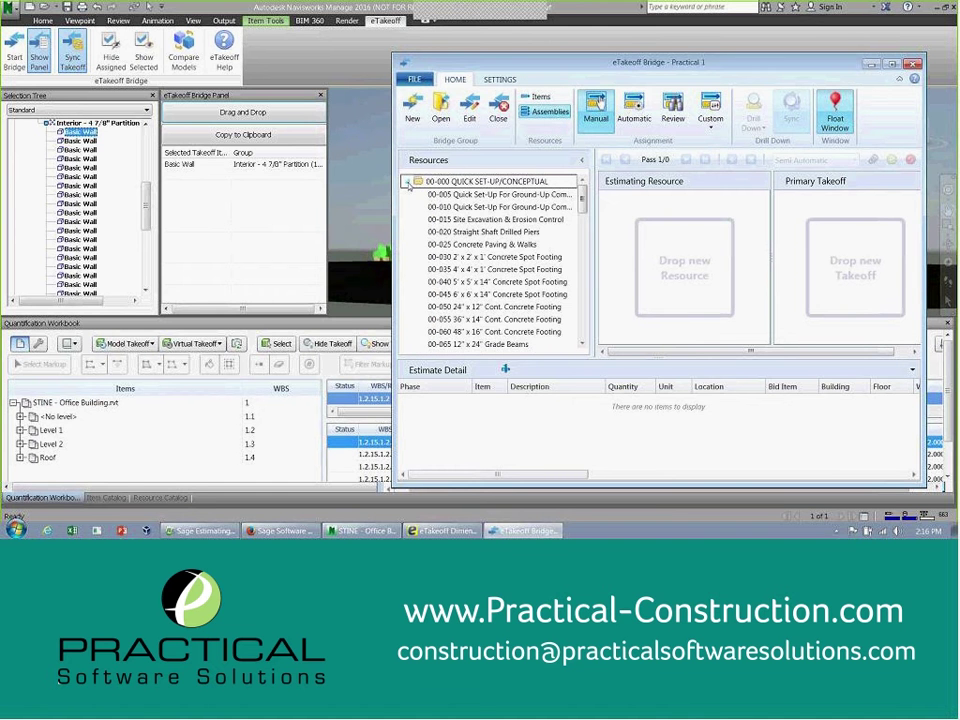
pyautogui.moveTo(584, 210); pyautogui.dragTo(589, 267)
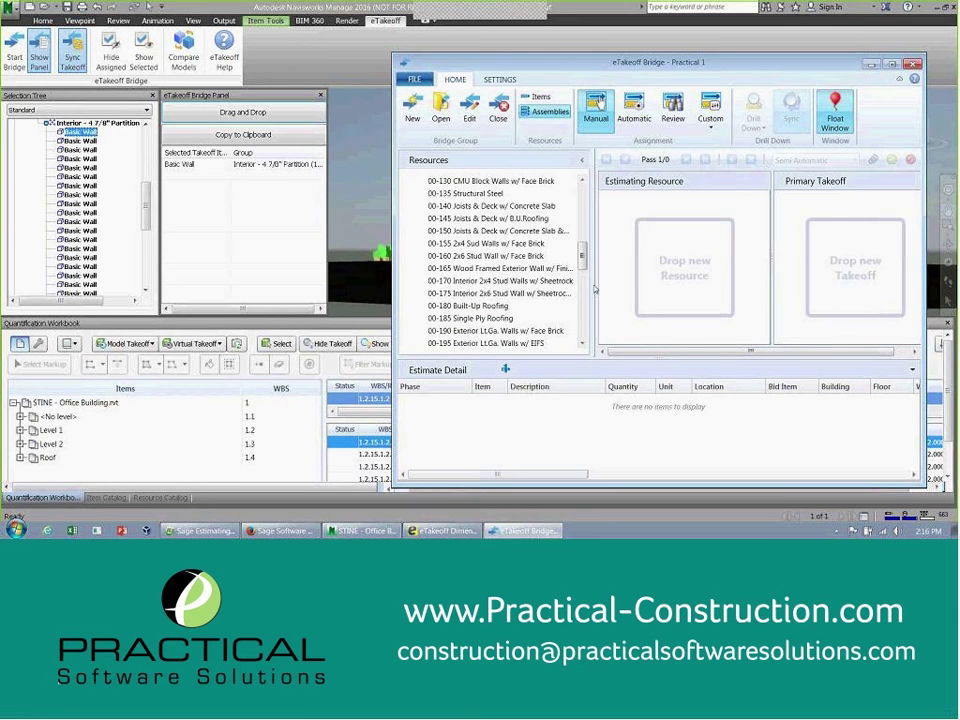
pyautogui.moveTo(594, 284); pyautogui.dragTo(606, 283)
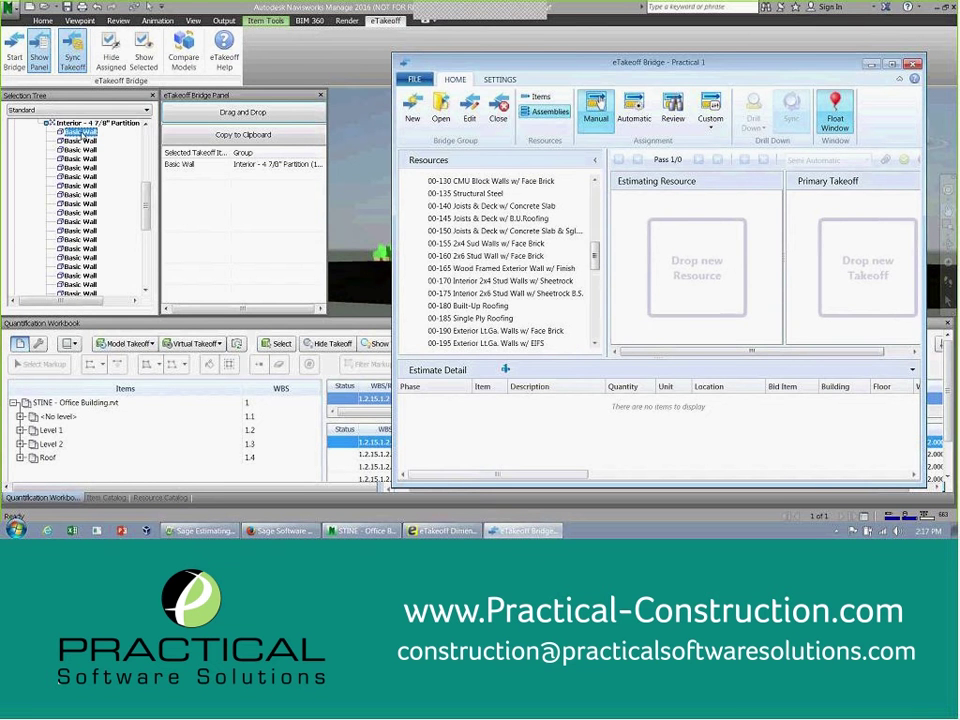
# Step: Append a typed location description to the Basic Wall takeoff item in the Bridge panel
pyautogui.rightClick(190, 153)
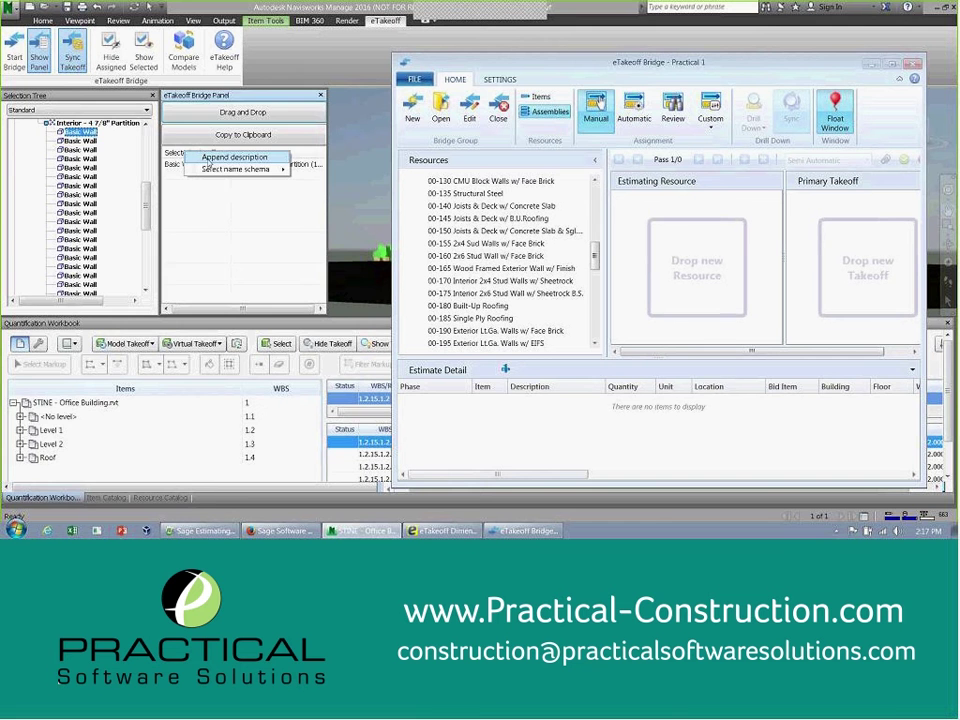
pyautogui.click(205, 157)
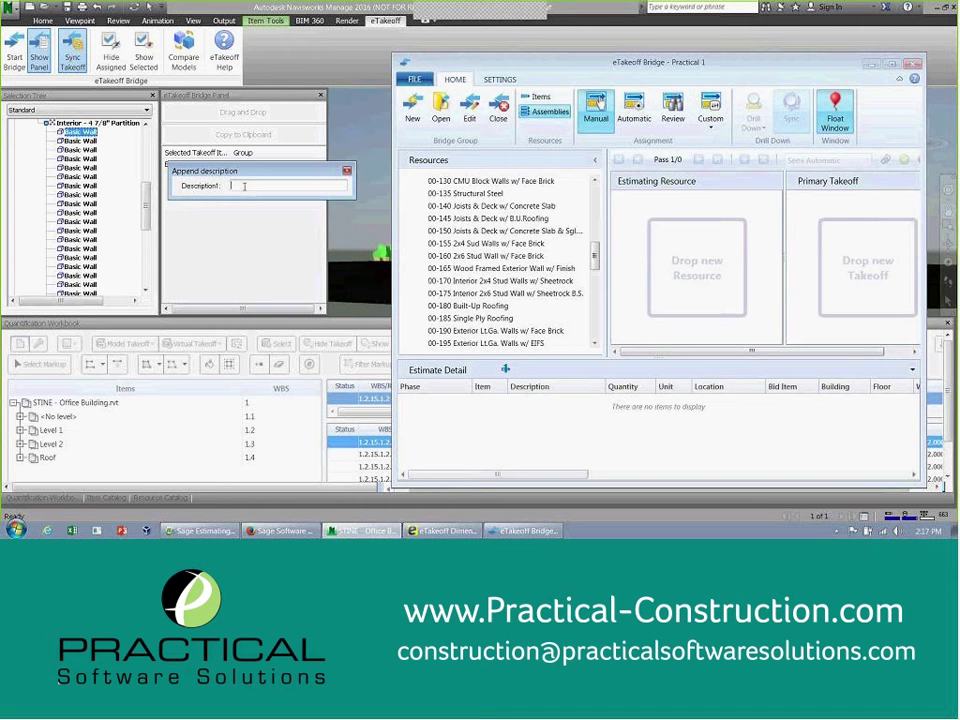
pyautogui.write('Darren')
pyautogui.press('Return')
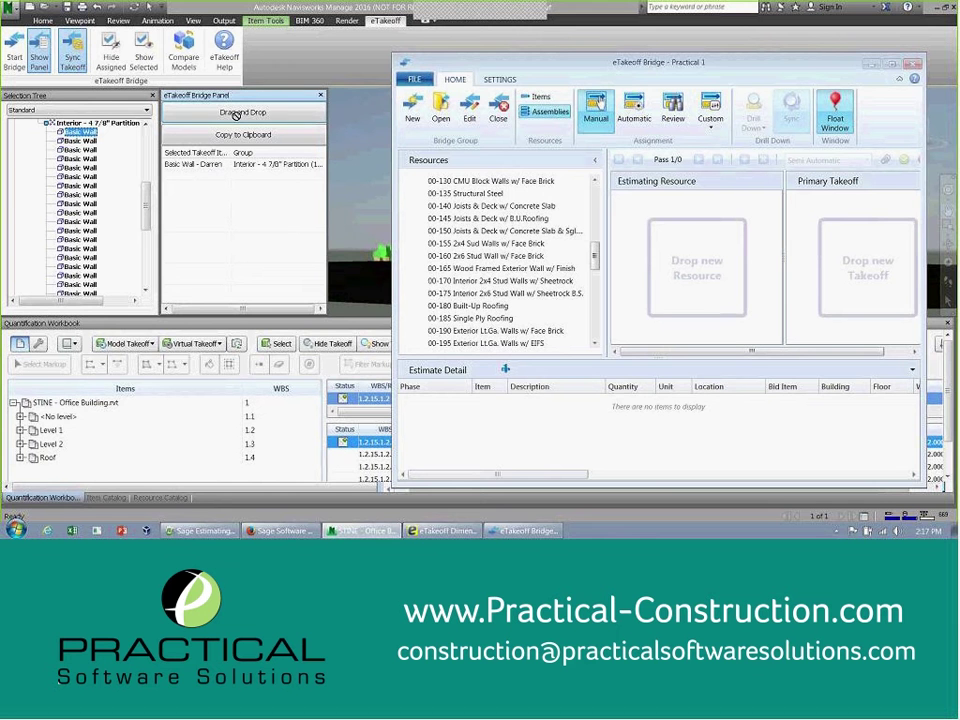
# Step: Assign the 00-170 Interior 2x4 Stud Walls w/ Sheetrock assembly to the Basic Wall takeoff
pyautogui.scroll(1, 500, 240)
pyautogui.click(510, 219)
pyautogui.click(515, 294)
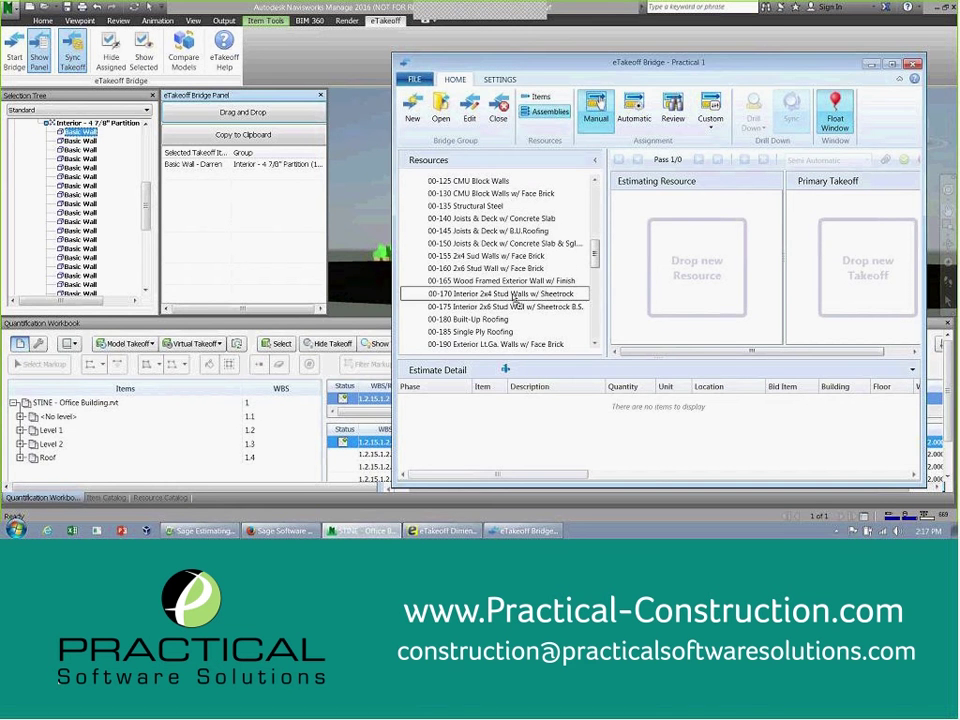
pyautogui.click(597, 104)
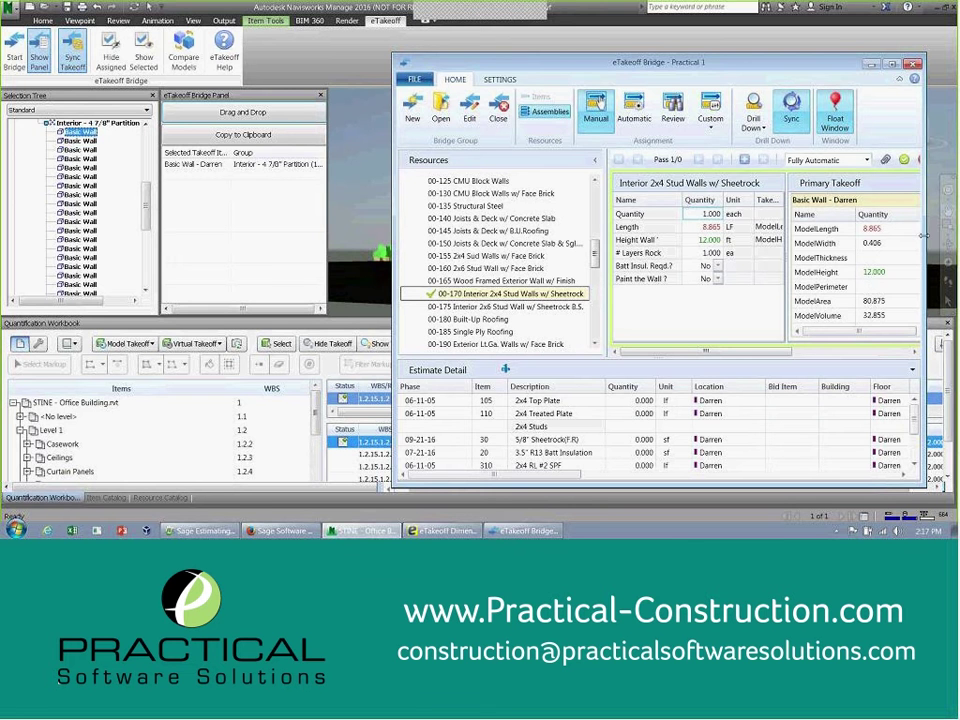
# Step: Review the Primary Takeoff values, commit the quantities to the estimate, and clear the panels
pyautogui.moveTo(922, 236); pyautogui.dragTo(932, 236)
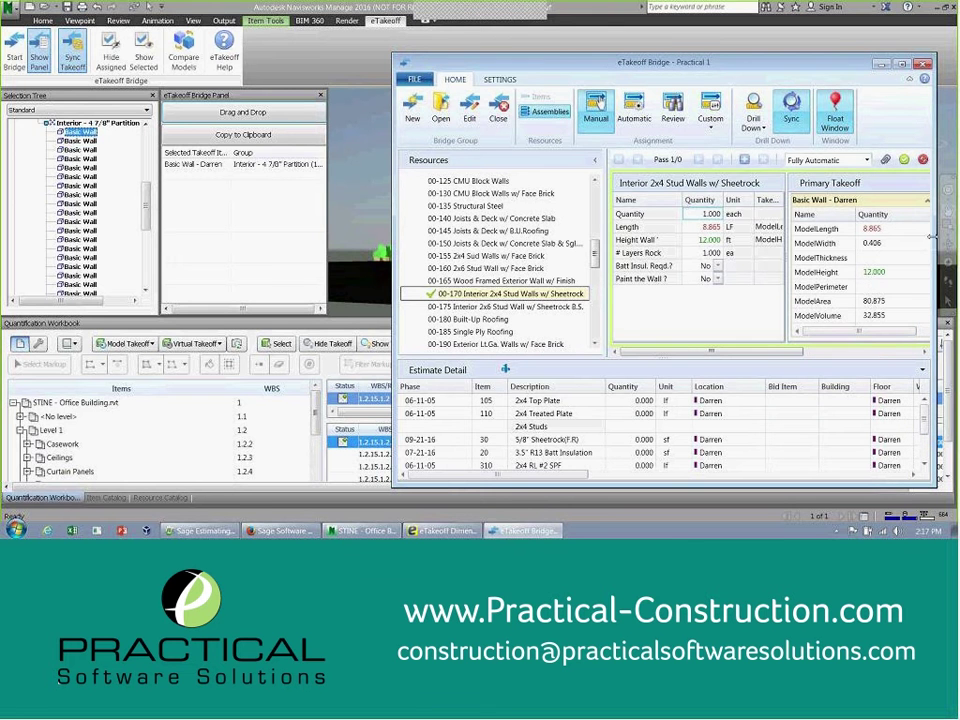
pyautogui.click(920, 333)
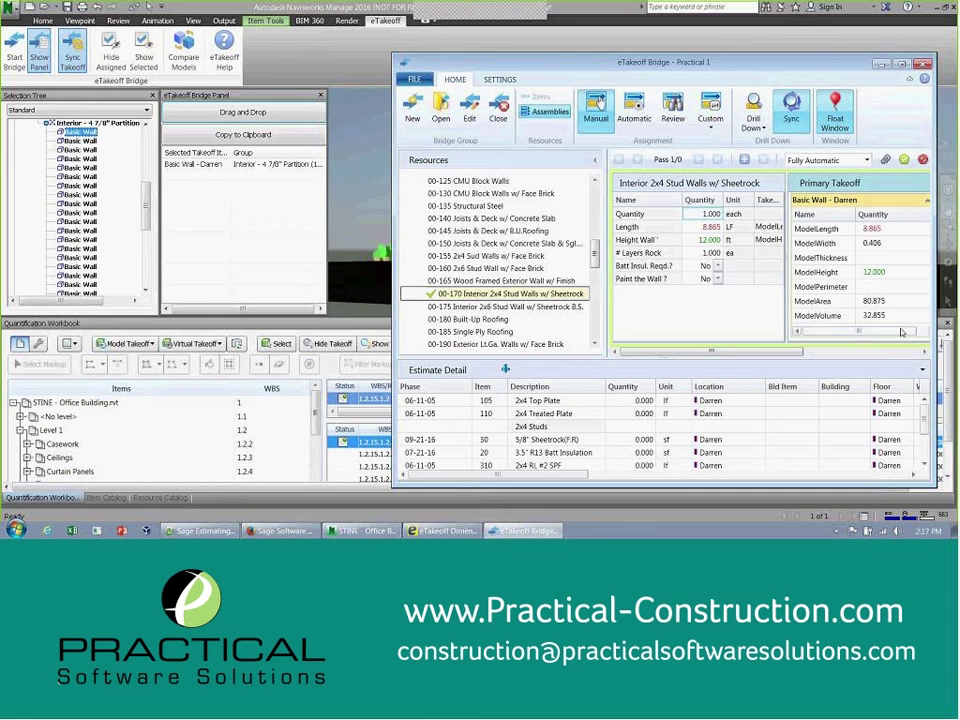
pyautogui.scroll(-3, 910, 292)
pyautogui.scroll(-3, 910, 292)
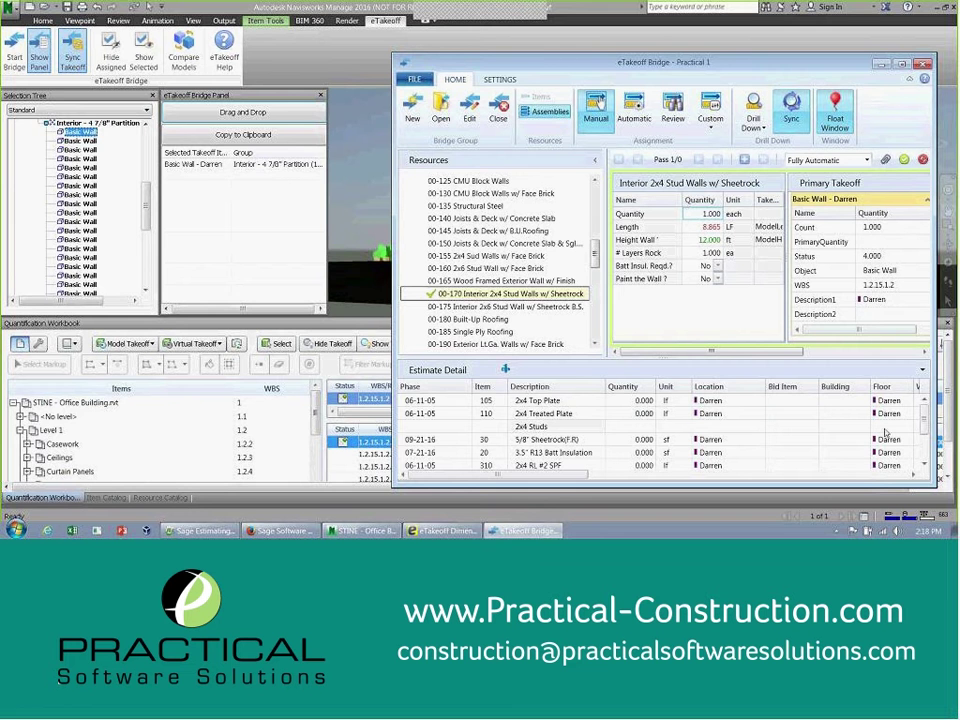
pyautogui.scroll(-3, 881, 313)
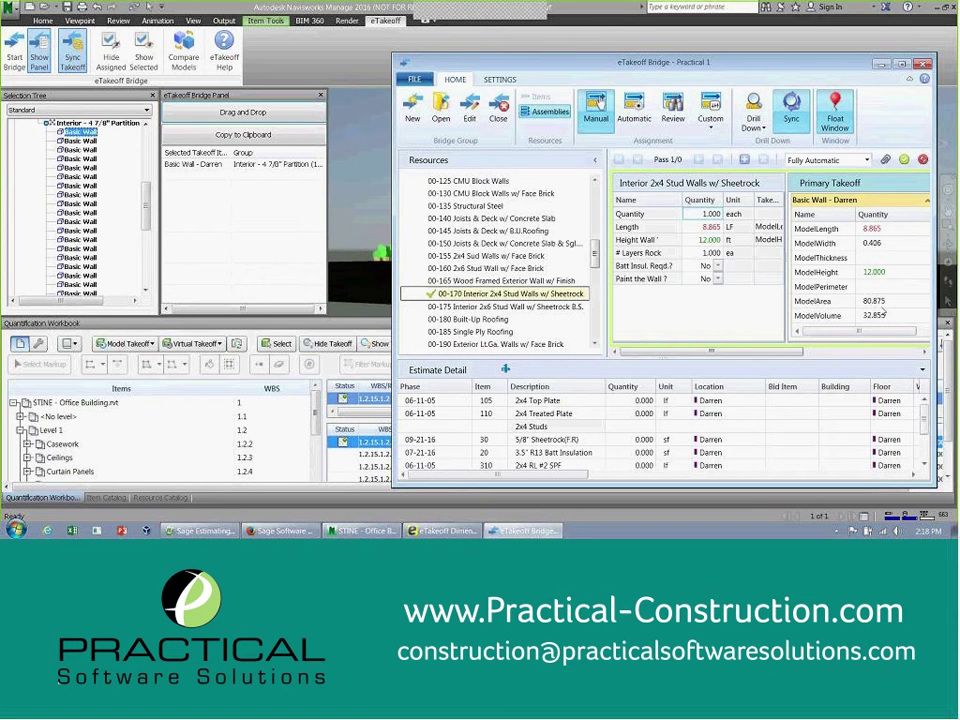
pyautogui.click(744, 160)
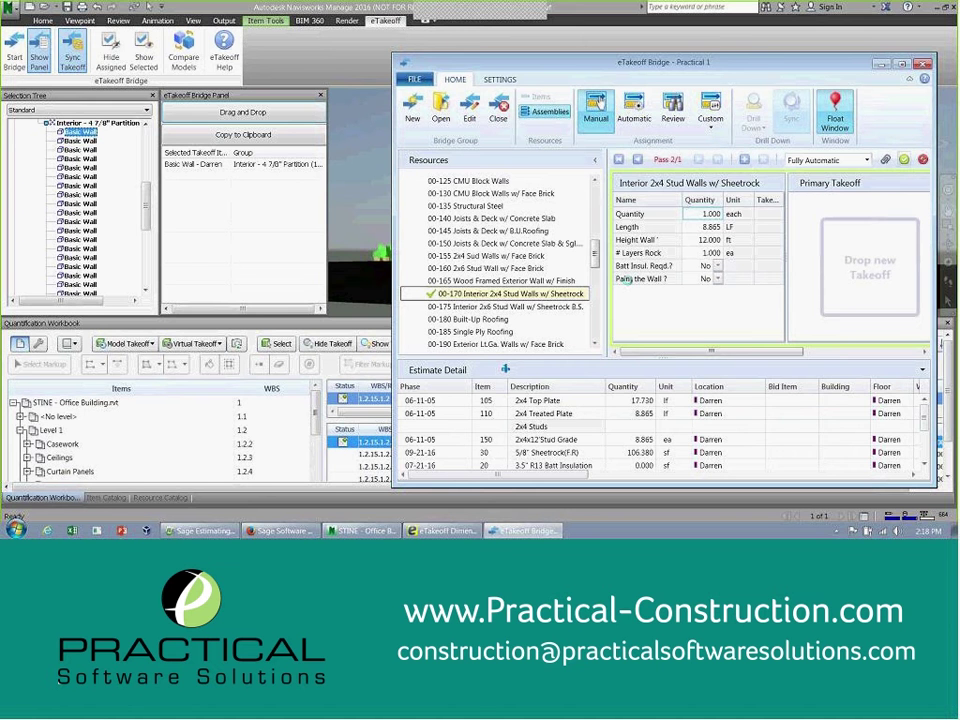
pyautogui.click(598, 103)
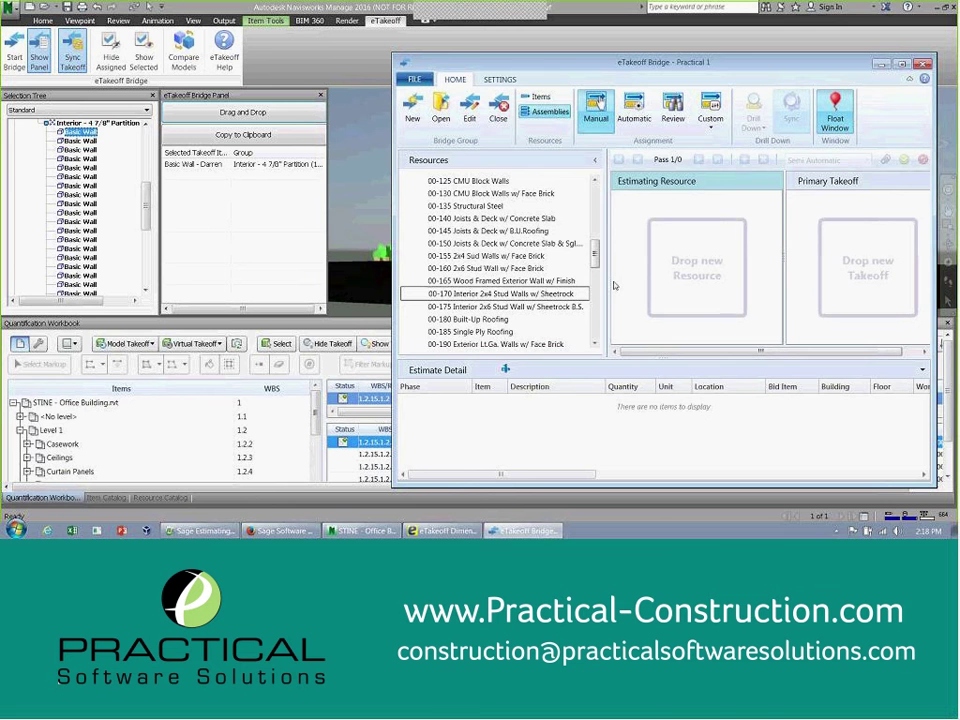
# Step: Switch to Automatic assignments and submit all 67 Basic Wall measurements to the estimate
pyautogui.click(632, 114)
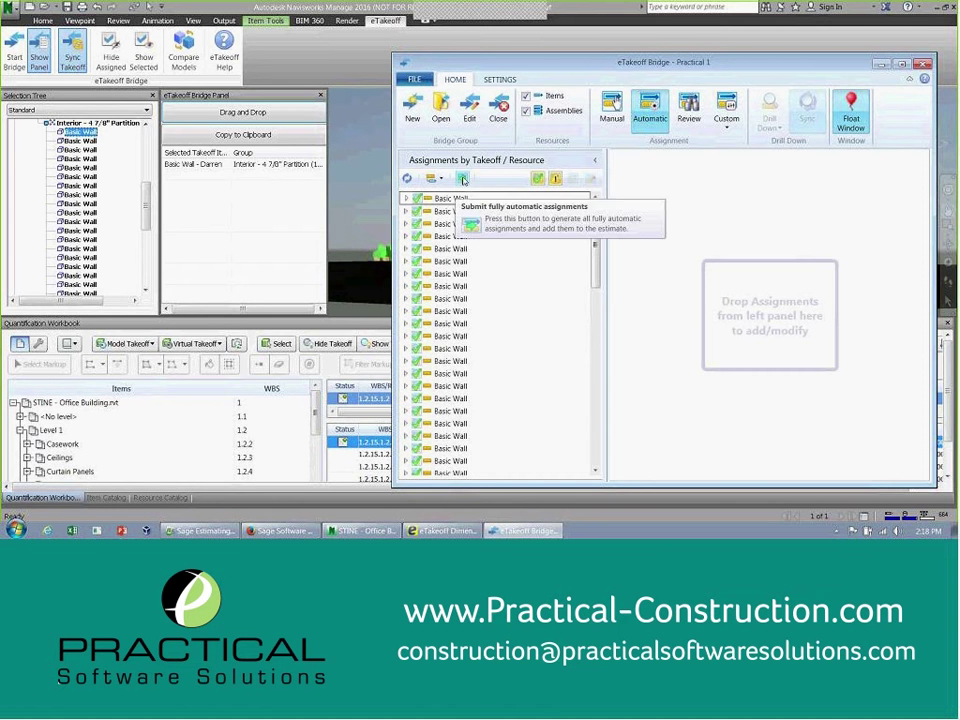
pyautogui.click(463, 180)
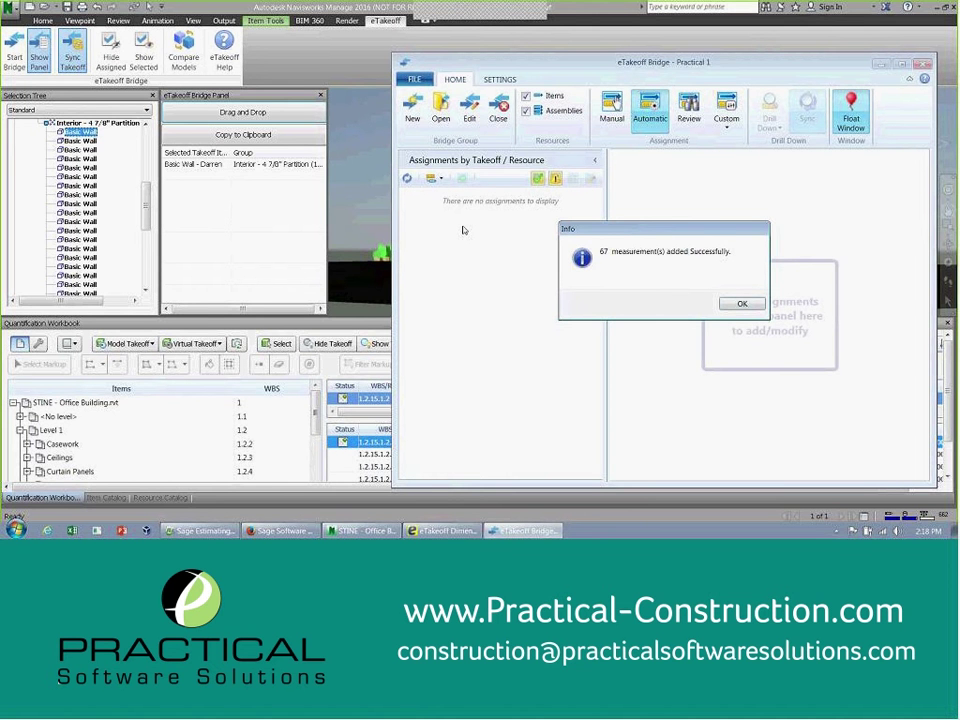
pyautogui.click(741, 303)
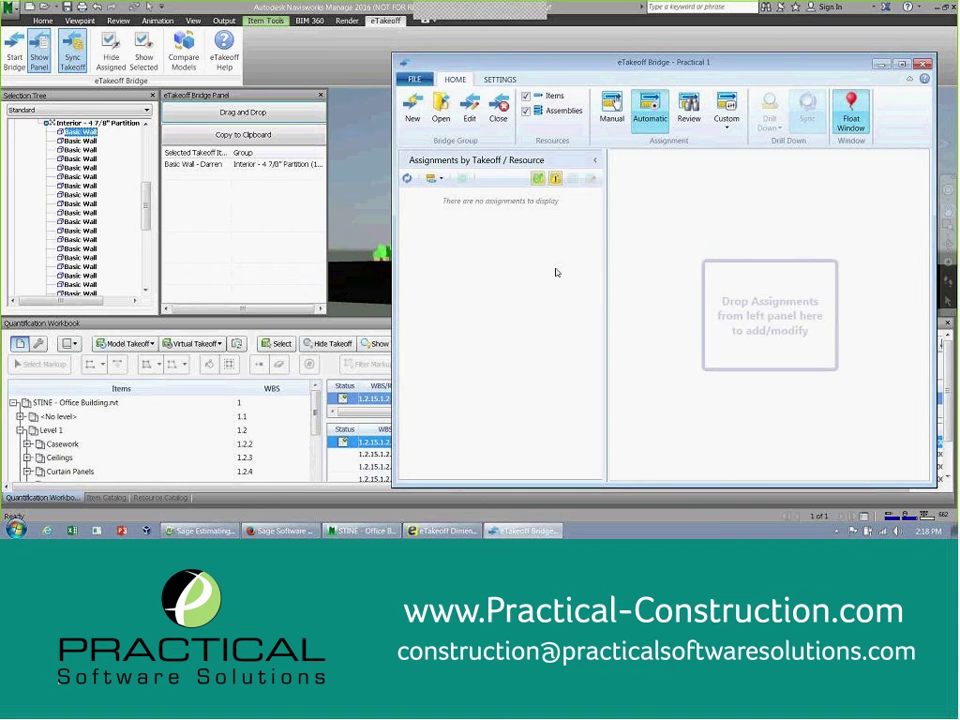
# Step: Close the Practical 1 bridge and hide model elements already assigned to takeoff
pyautogui.click(498, 110)
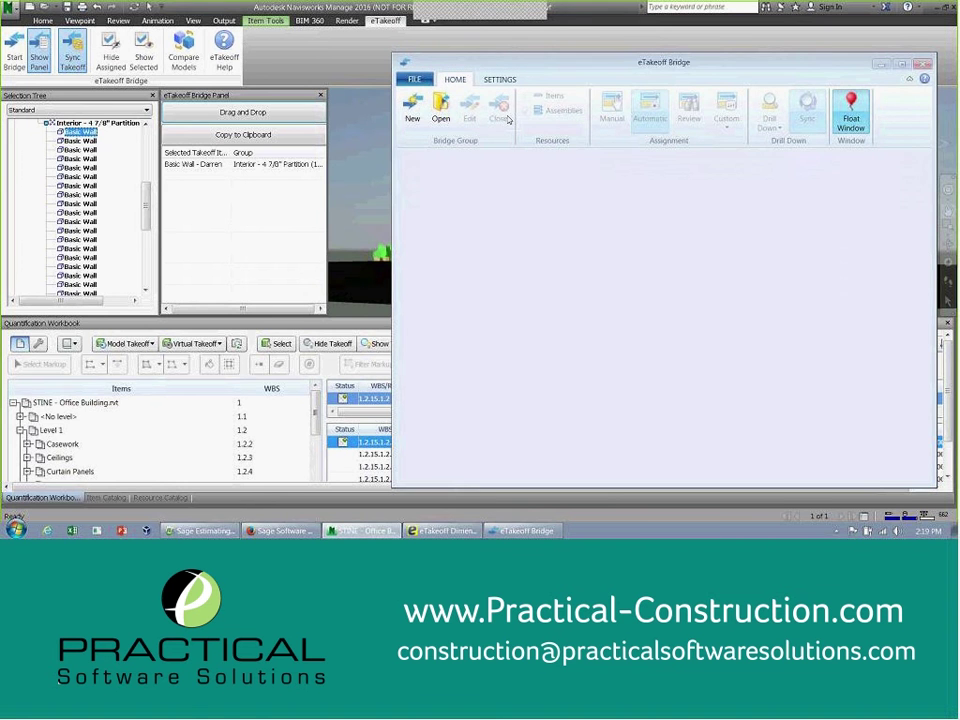
pyautogui.click(880, 64)
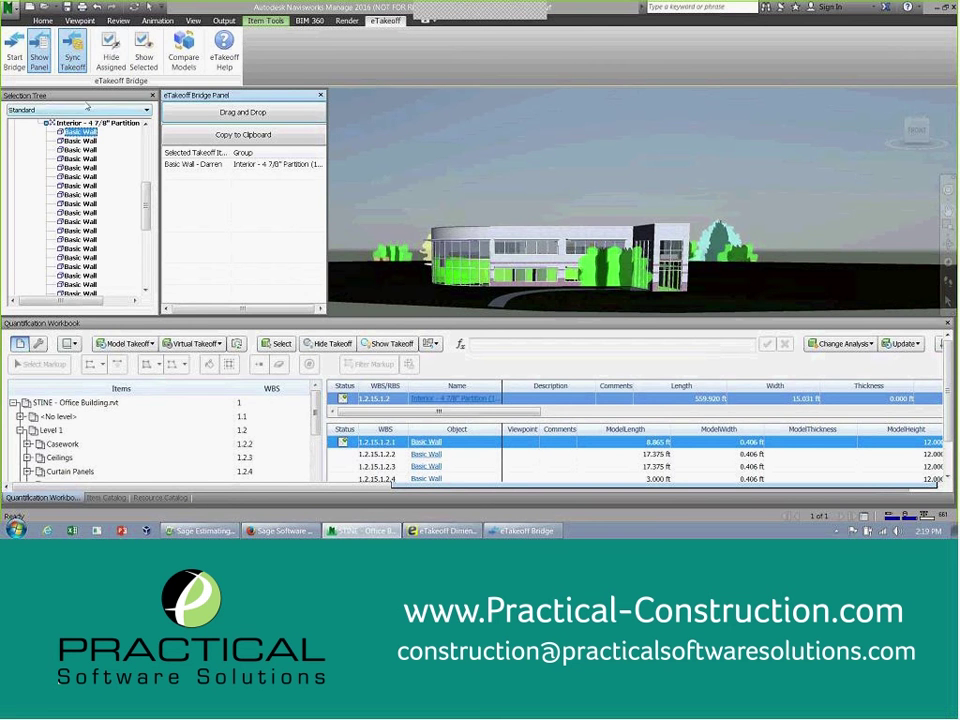
pyautogui.click(47, 123)
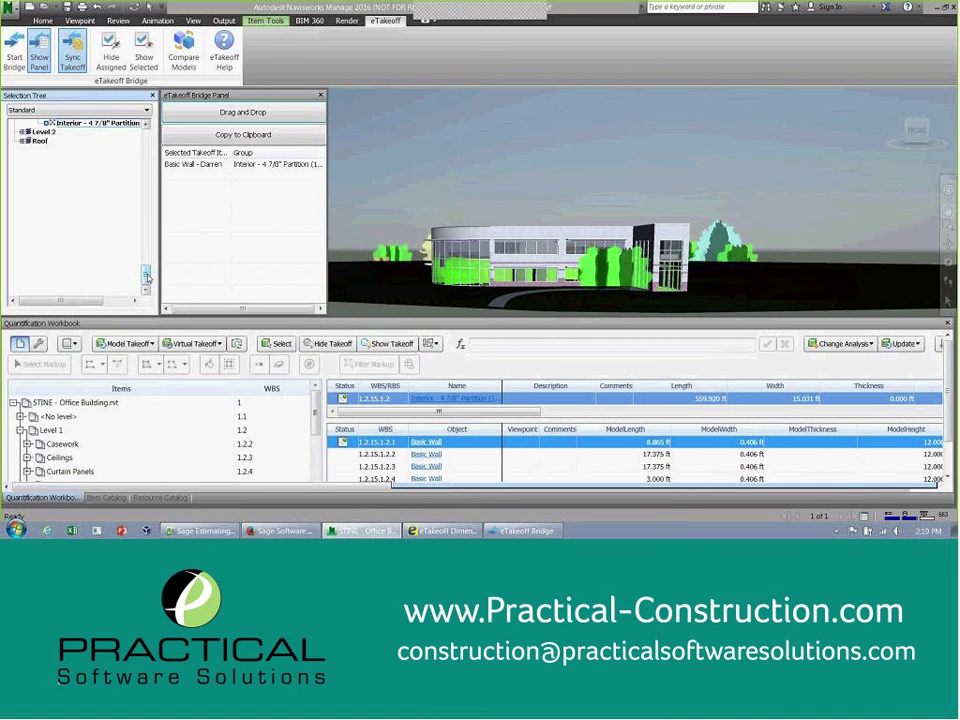
pyautogui.scroll(3, 108, 205)
pyautogui.click(111, 67)
# Step: Expand Level 2's wall types in the Selection Tree and select Level 1's Basic Wall group
pyautogui.scroll(2, 150, 226)
pyautogui.scroll(1, 150, 226)
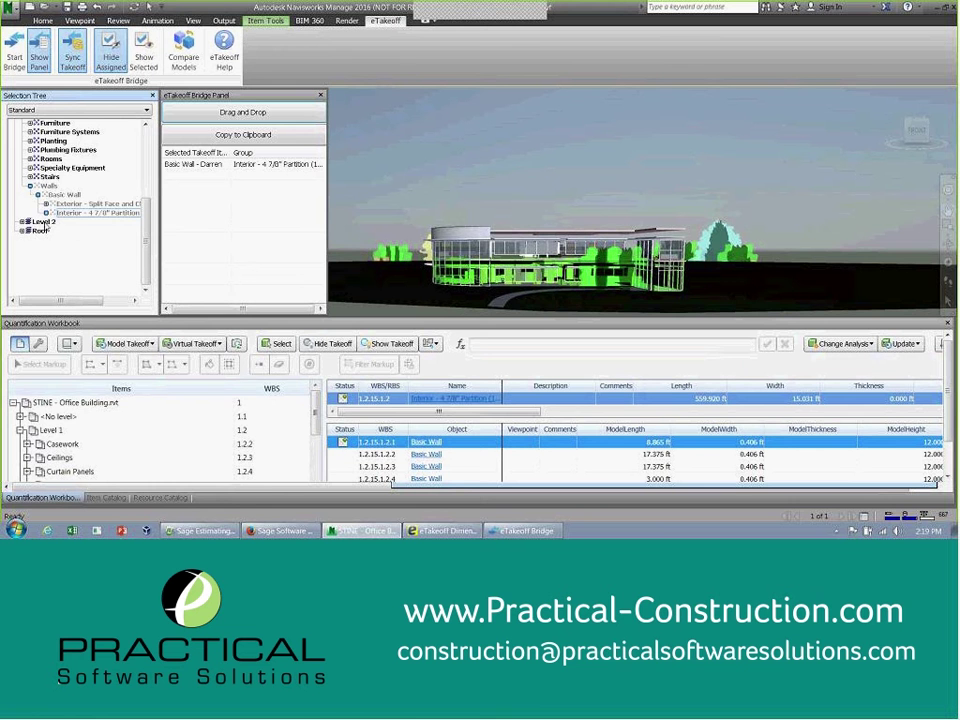
pyautogui.click(22, 221)
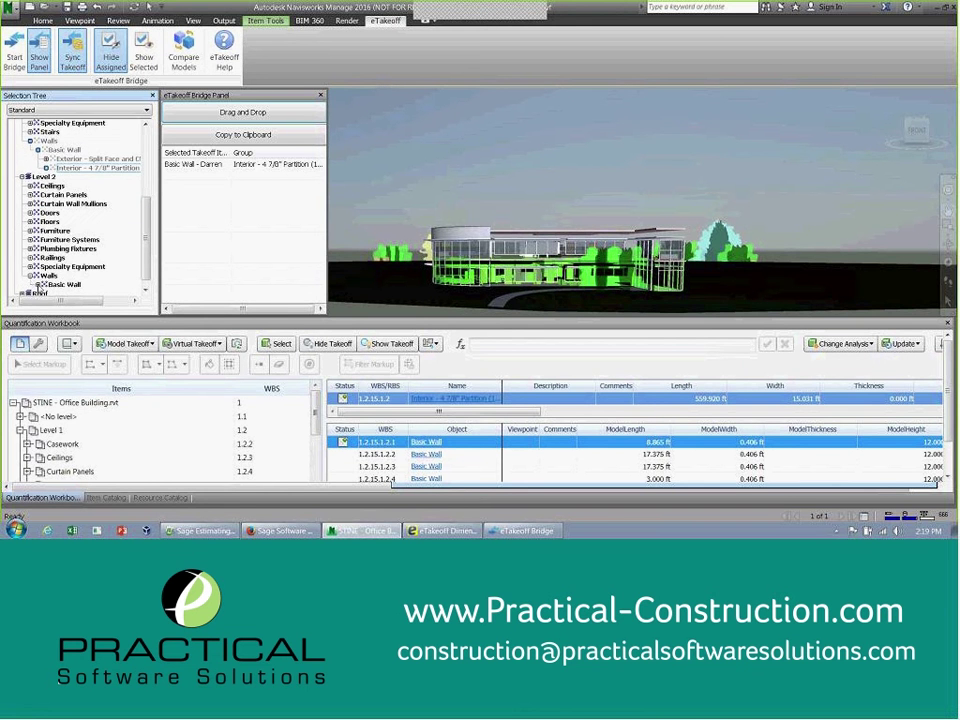
pyautogui.click(38, 285)
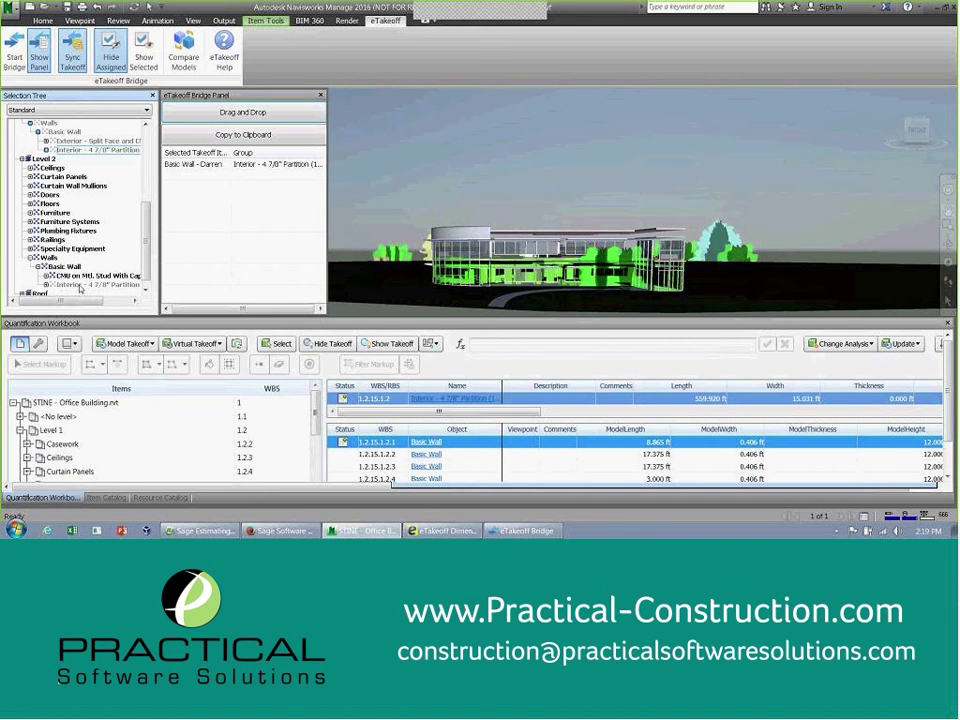
pyautogui.scroll(8, 115, 130)
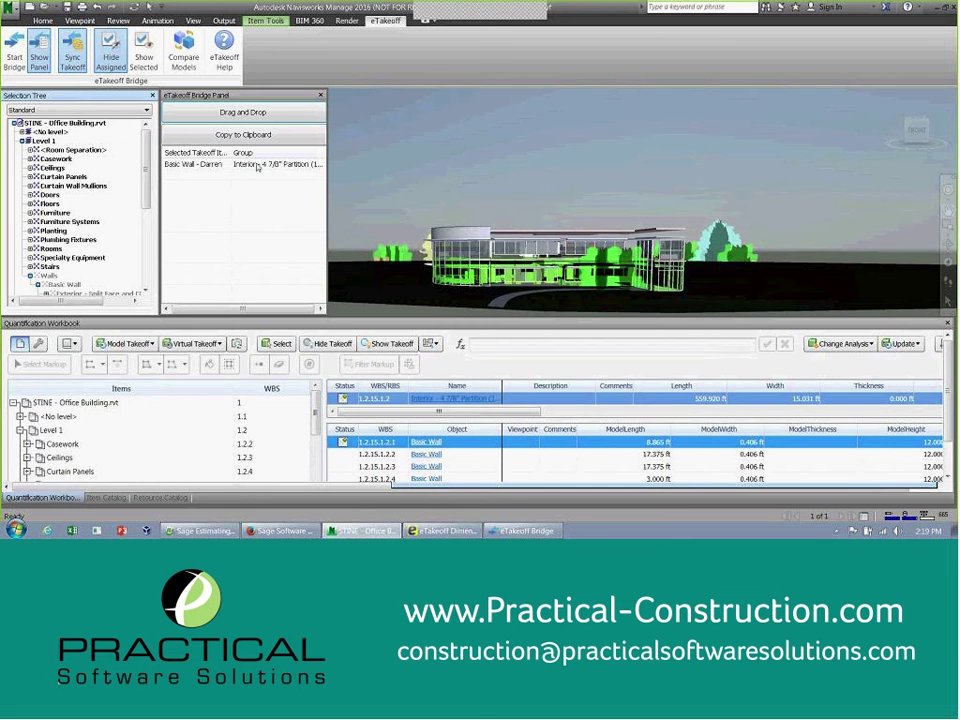
pyautogui.scroll(-3, 150, 171)
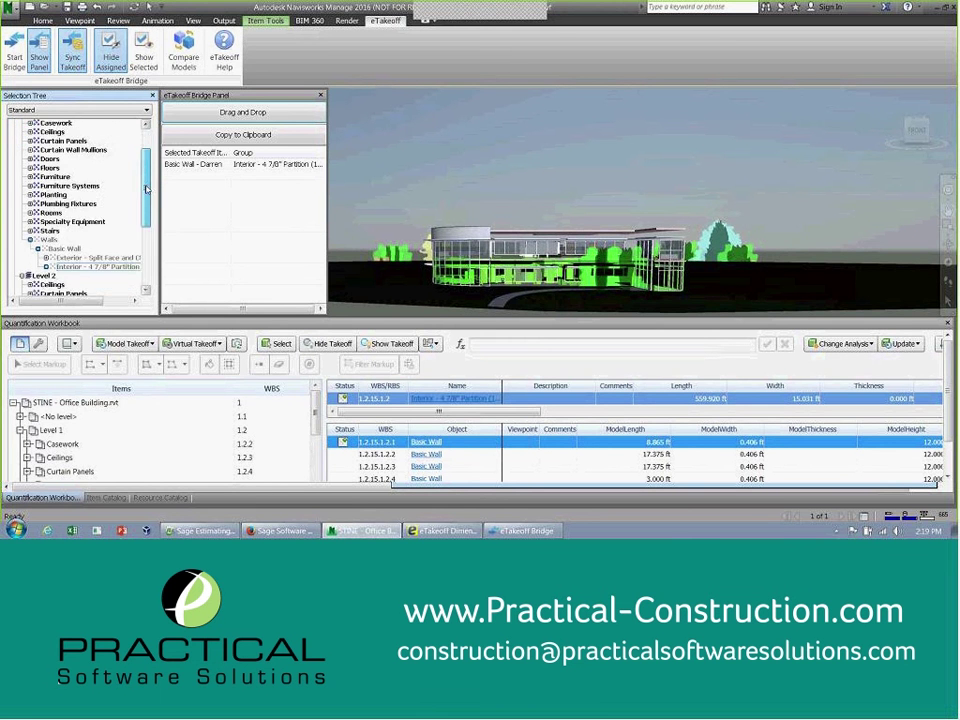
pyautogui.click(76, 241)
# Step: Isolate a single interior Basic Wall in the 3D view using Show Selected
pyautogui.click(48, 231)
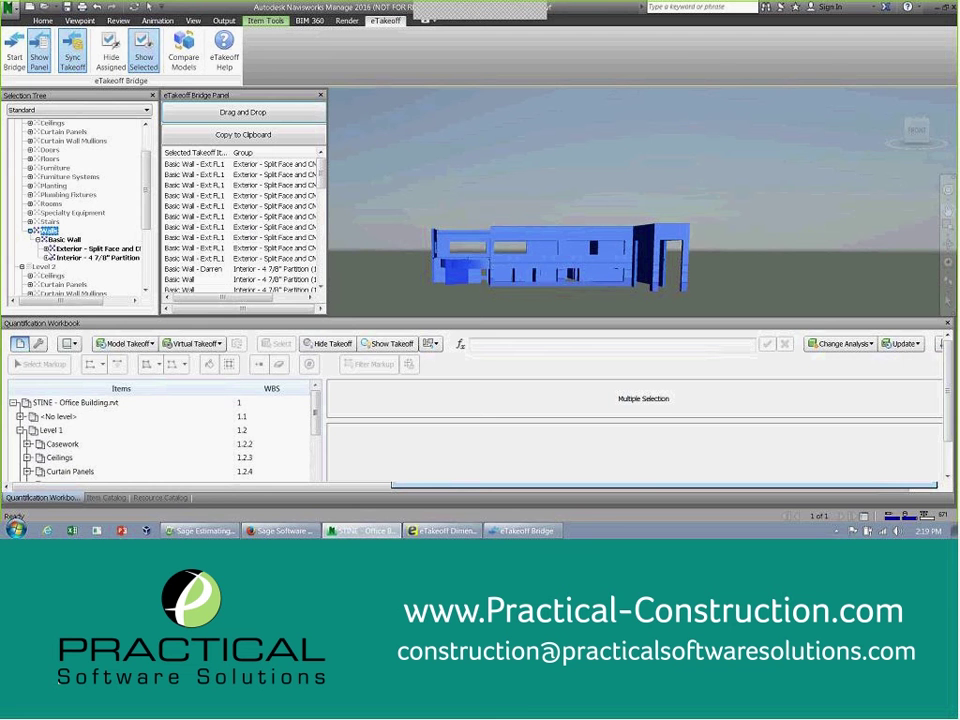
pyautogui.scroll(-5, 36, 193)
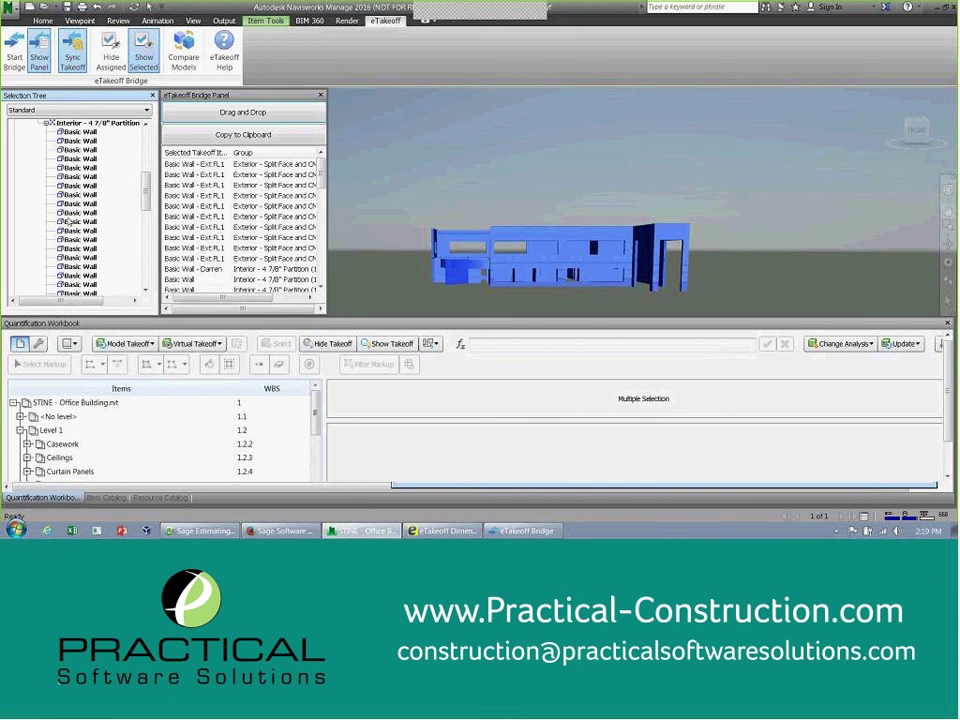
pyautogui.click(52, 164)
pyautogui.click(79, 212)
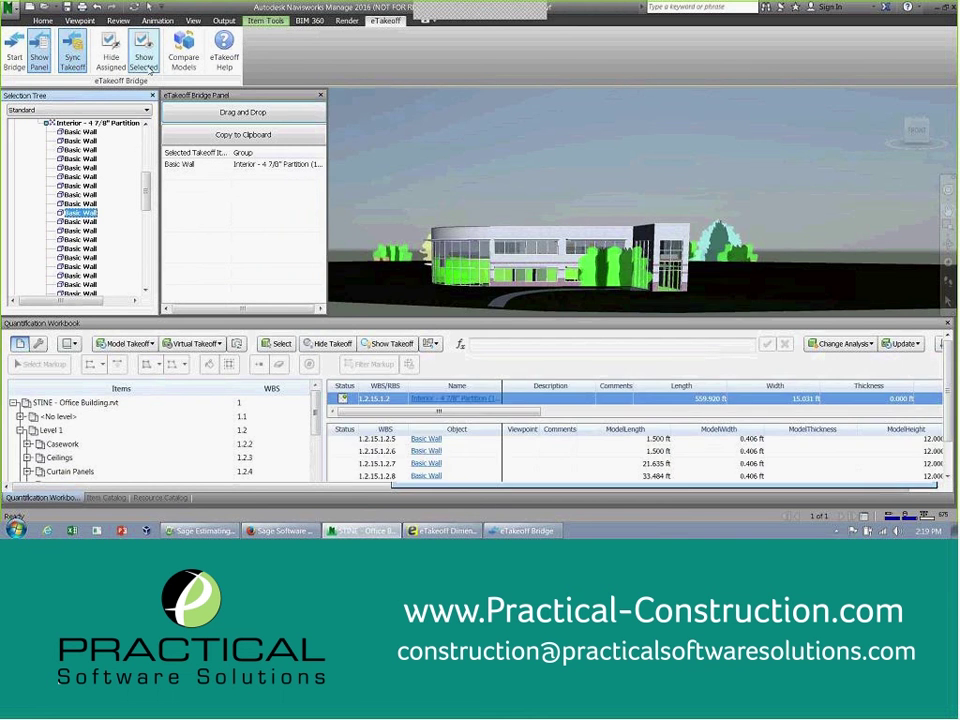
pyautogui.click(146, 57)
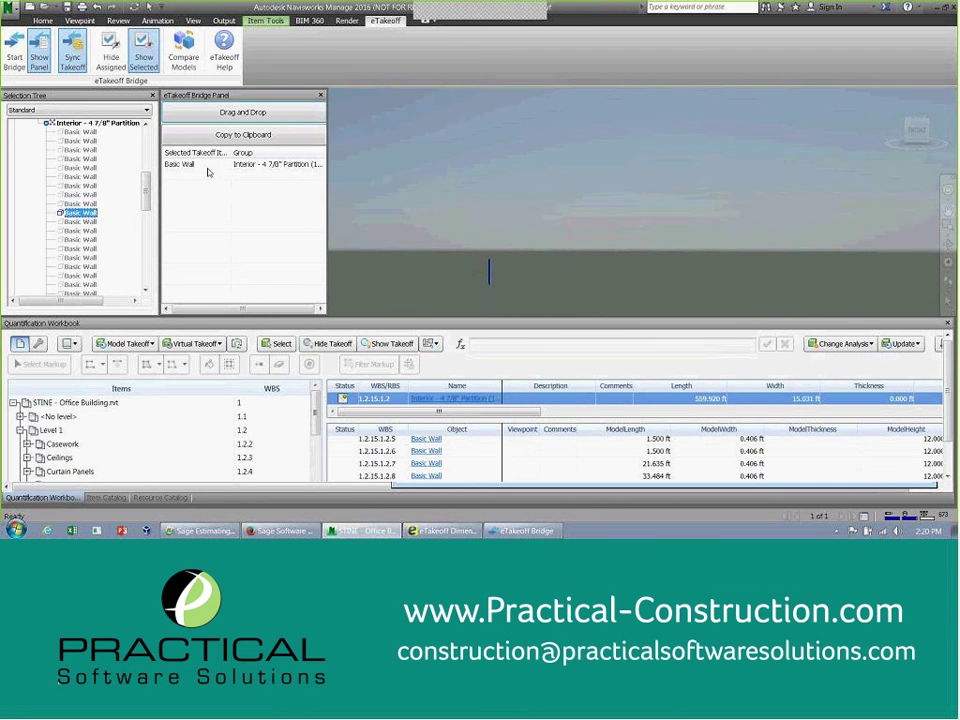
# Step: Collapse the interior partition's wall list and select all Level 1 walls
pyautogui.scroll(3, 146, 190)
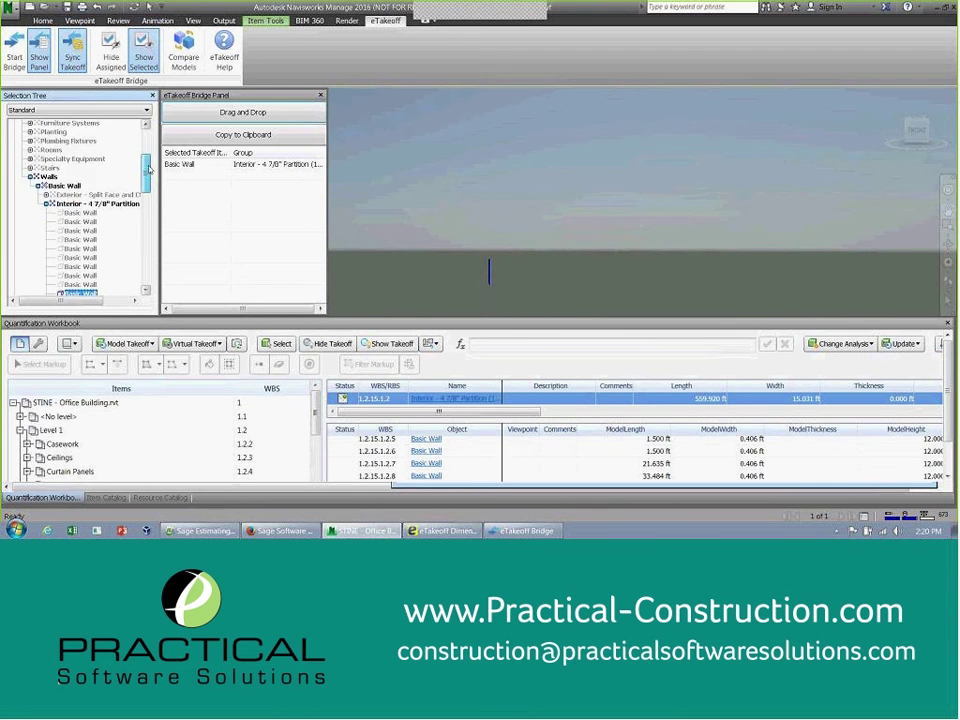
pyautogui.click(47, 204)
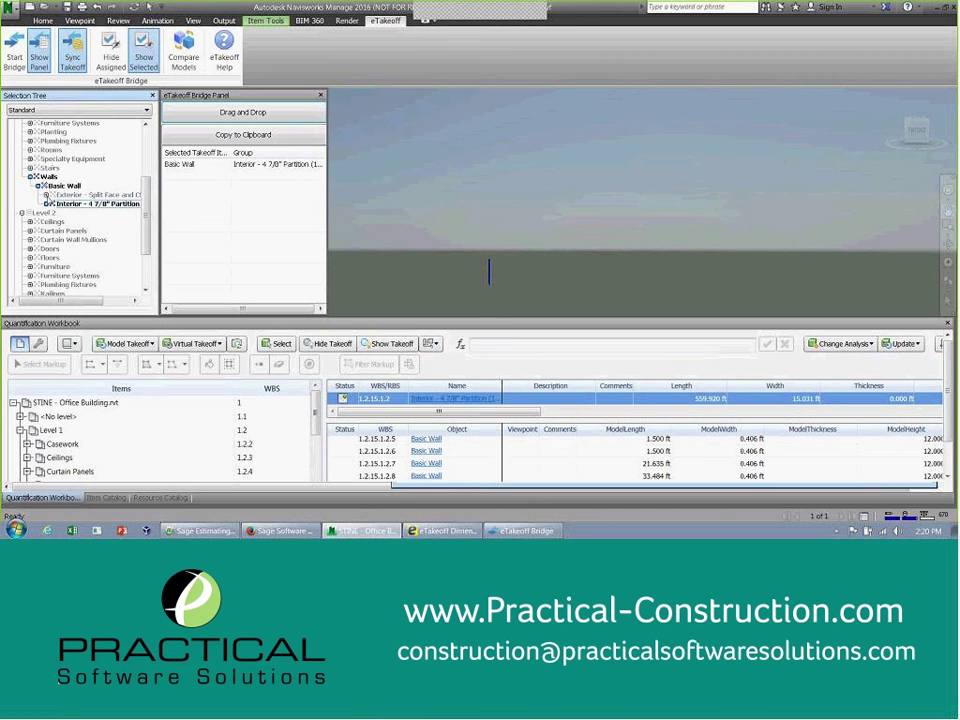
pyautogui.click(46, 177)
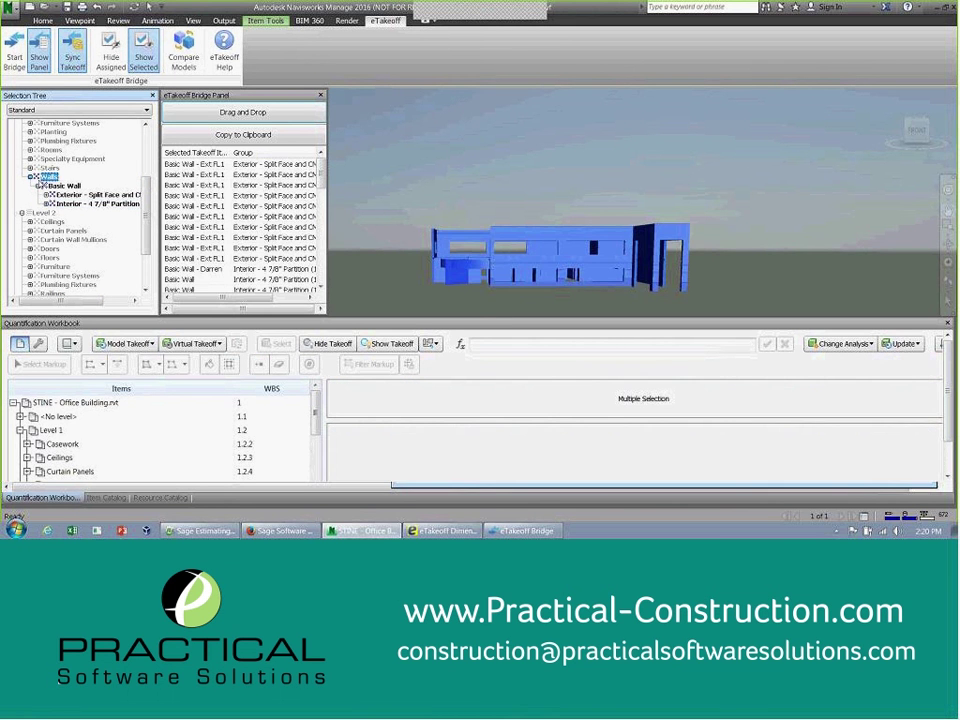
pyautogui.scroll(2, 149, 183)
pyautogui.scroll(2, 149, 183)
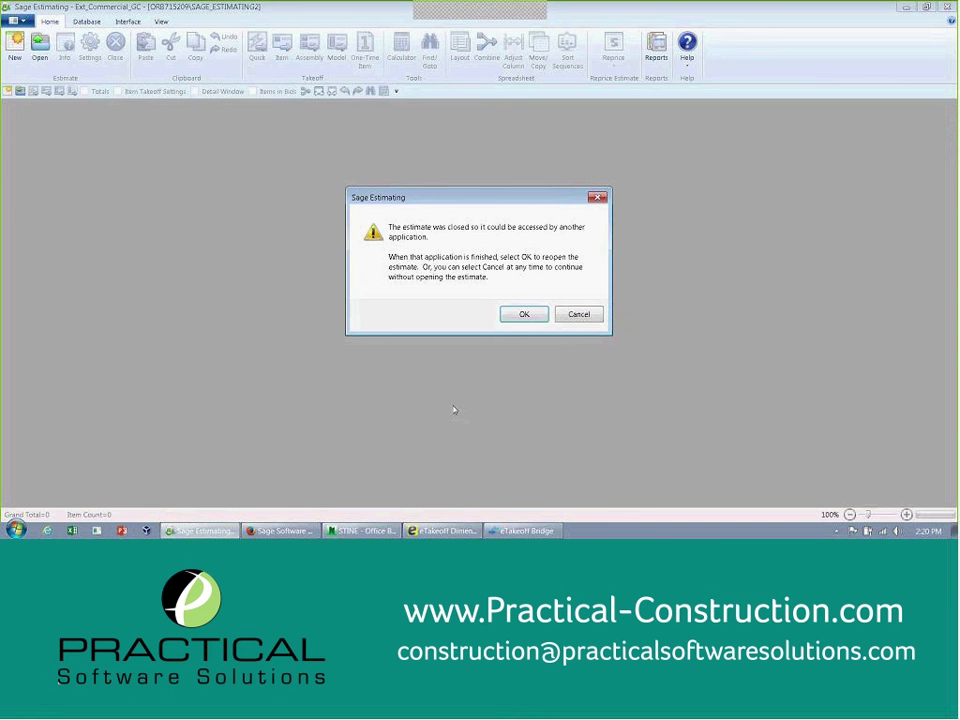
# Step: Reopen Practical Software Solutions1, collapse it to assembly rows, and view the Location/Phase tab
pyautogui.click(573, 320)
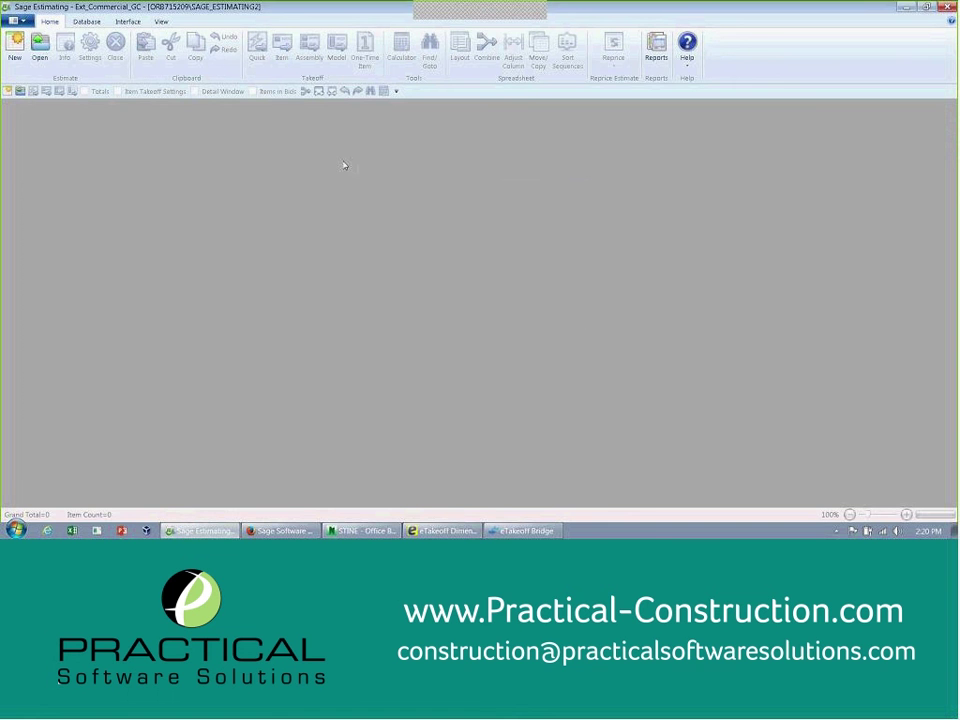
pyautogui.click(40, 45)
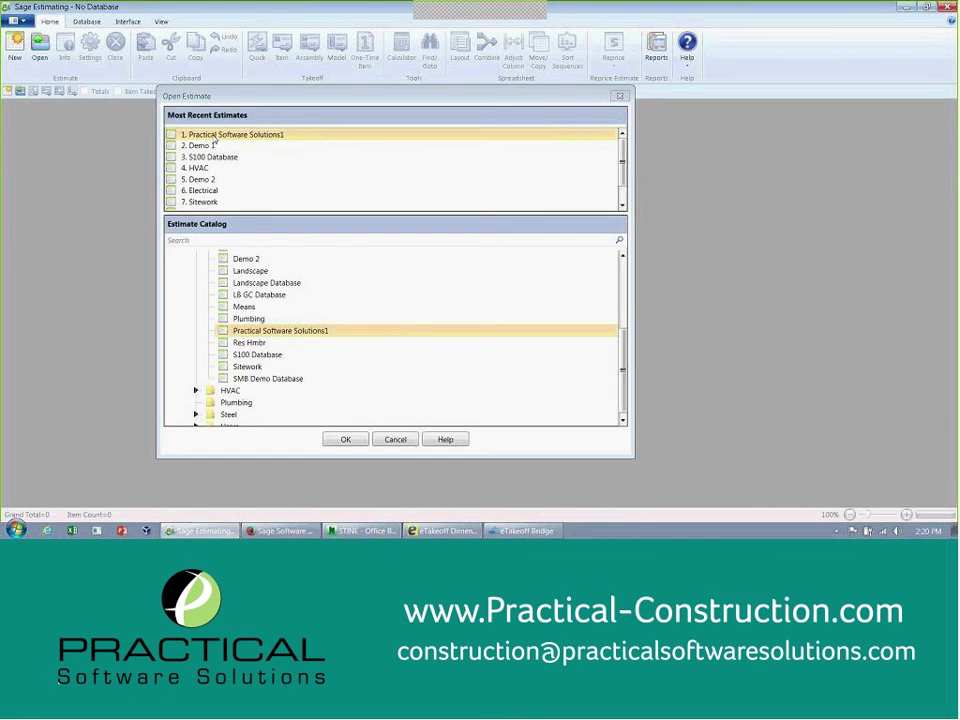
pyautogui.doubleClick(213, 136)
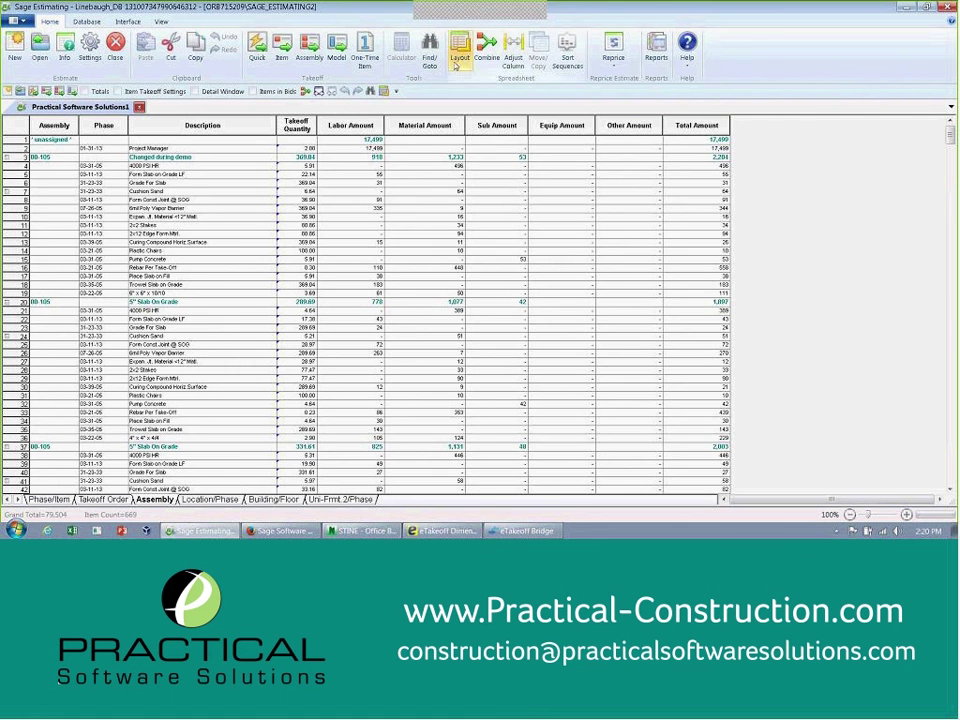
pyautogui.click(318, 91)
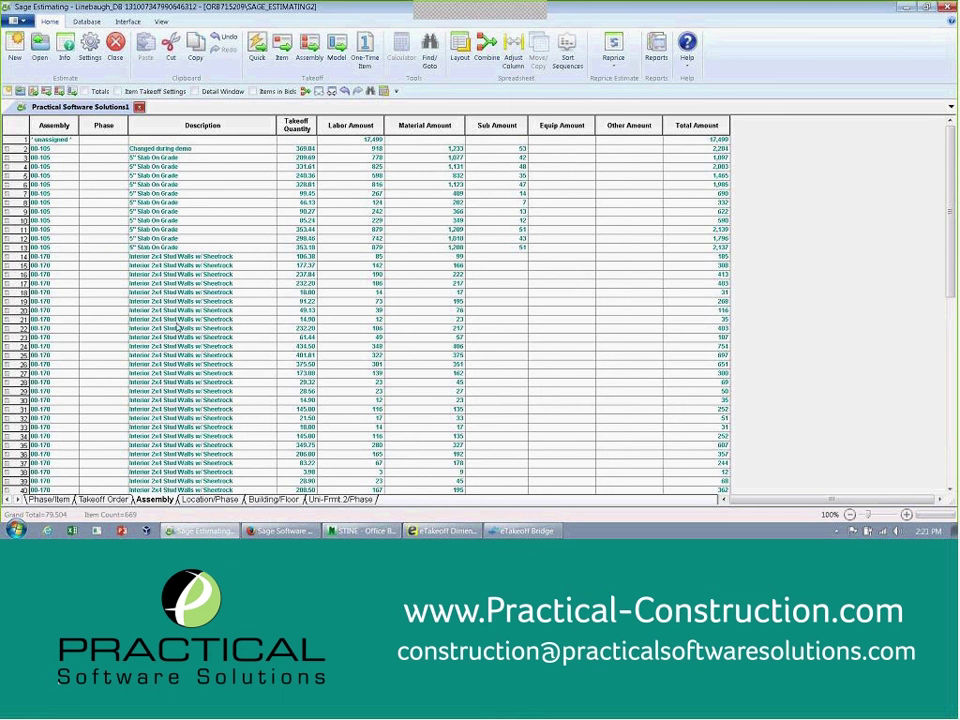
pyautogui.click(207, 499)
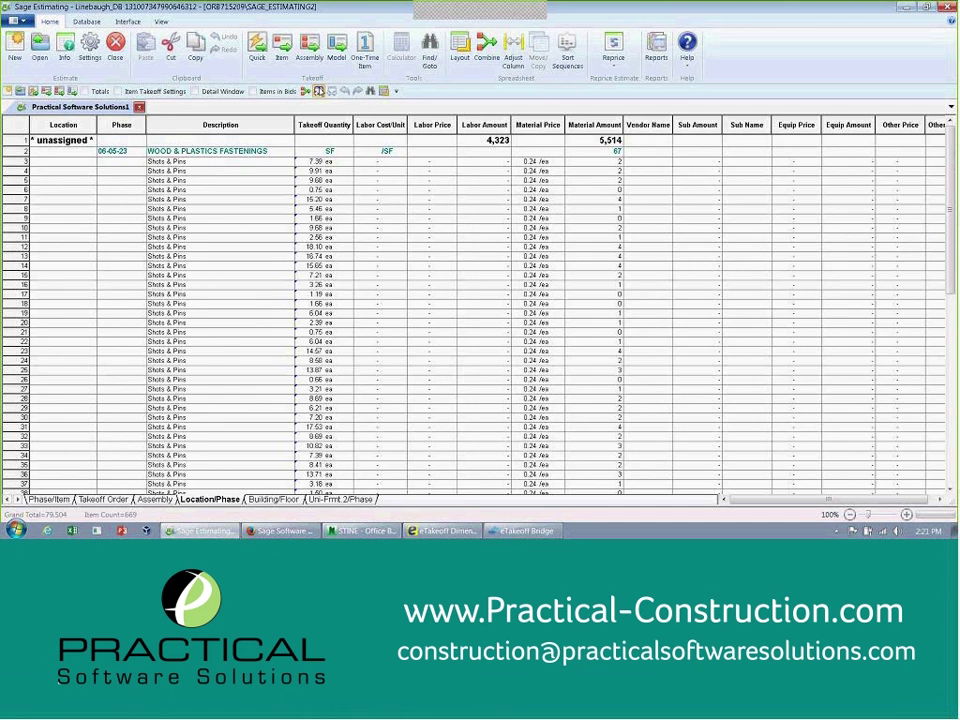
# Step: Collapse the Location/Phase sheet to location totals and expand Ext FL1 into its three phases
pyautogui.click(48, 120)
pyautogui.click(48, 120)
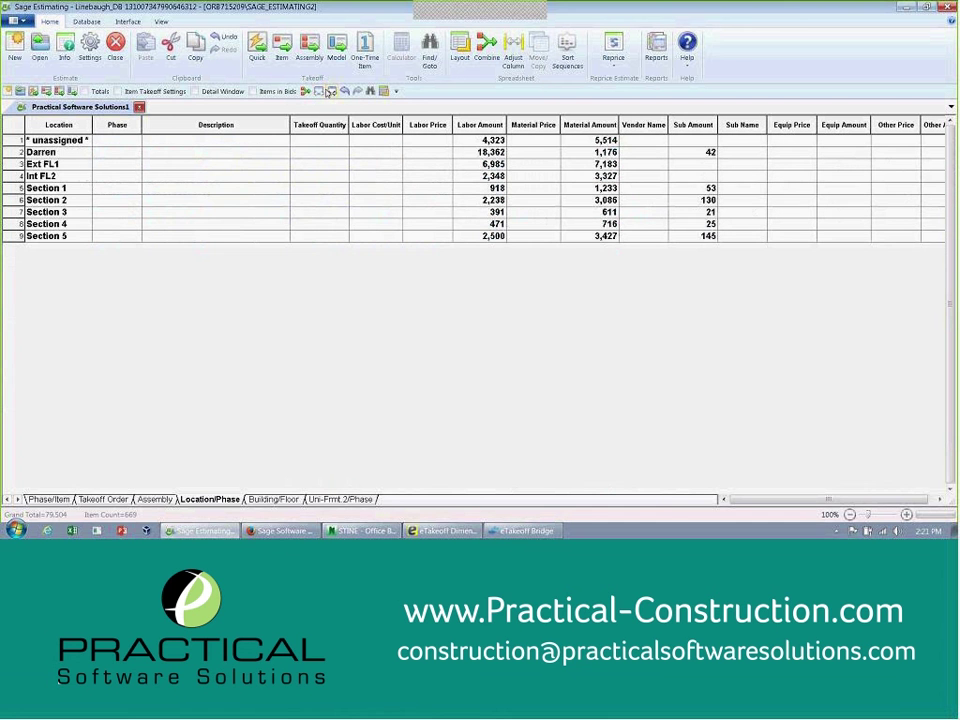
pyautogui.click(70, 155)
pyautogui.click(72, 165)
pyautogui.click(67, 178)
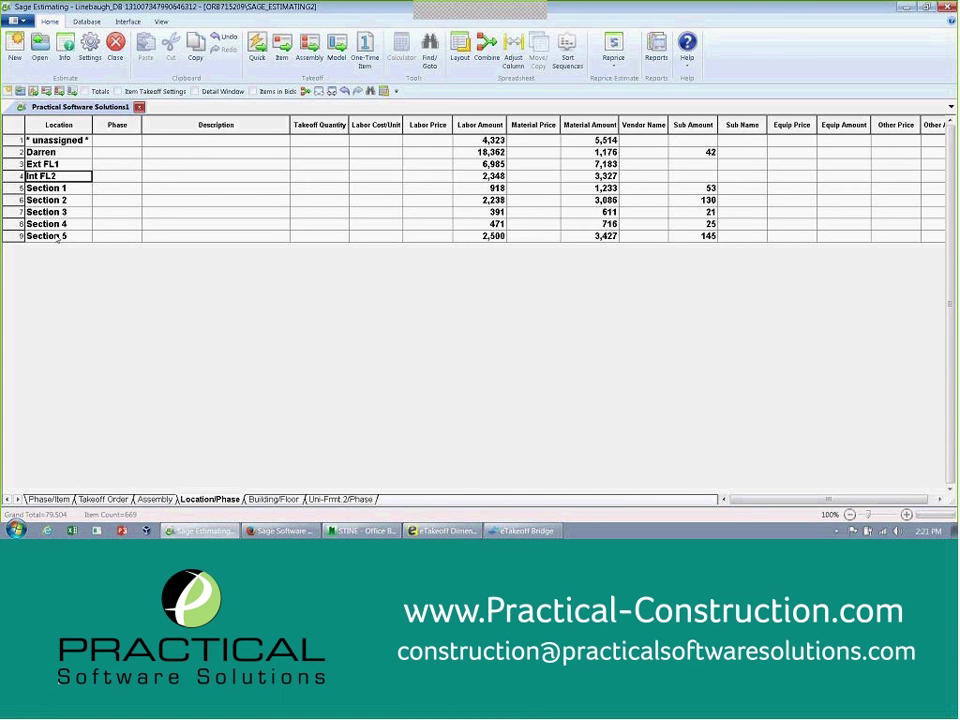
pyautogui.doubleClick(45, 164)
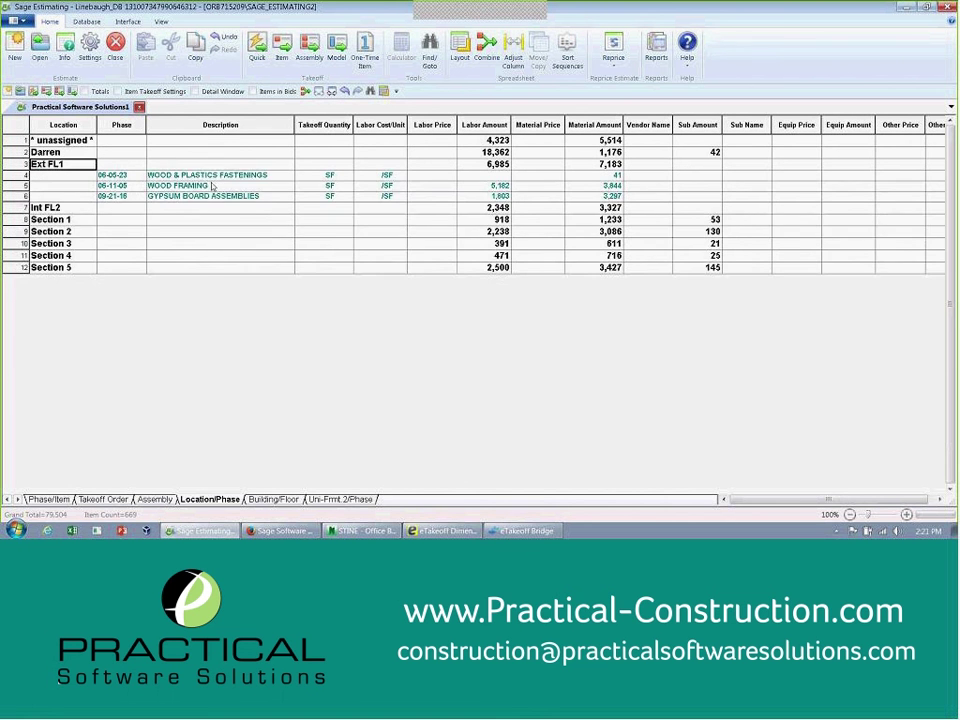
# Step: Expand WOOD & PLASTICS FASTENINGS under Ext FL1 to list its ten Shots & Pins items at 0.24/ea
pyautogui.doubleClick(212, 176)
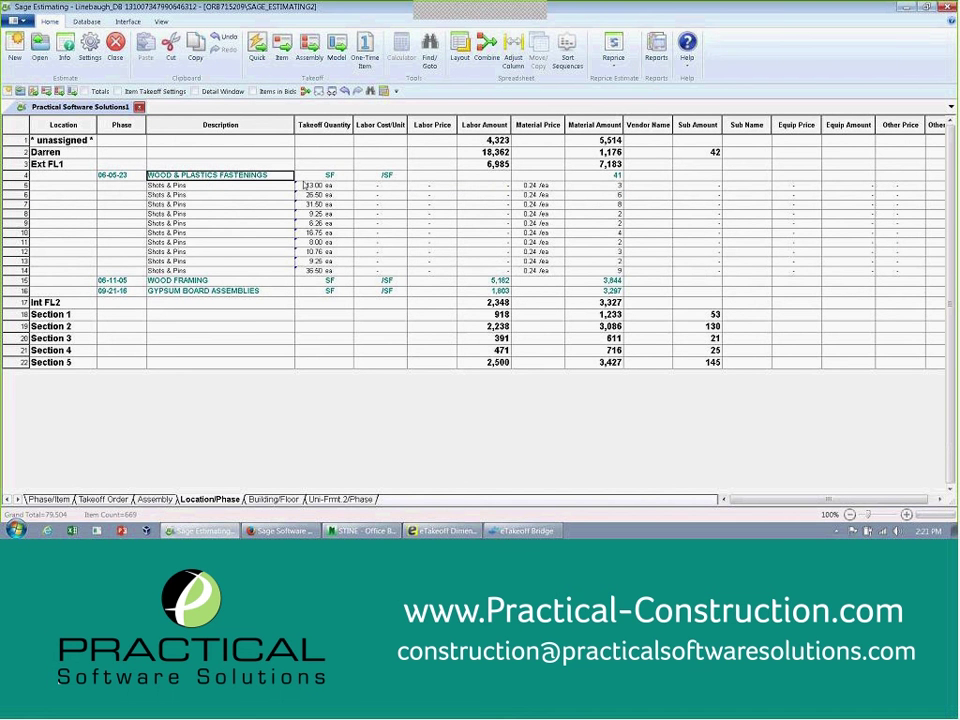